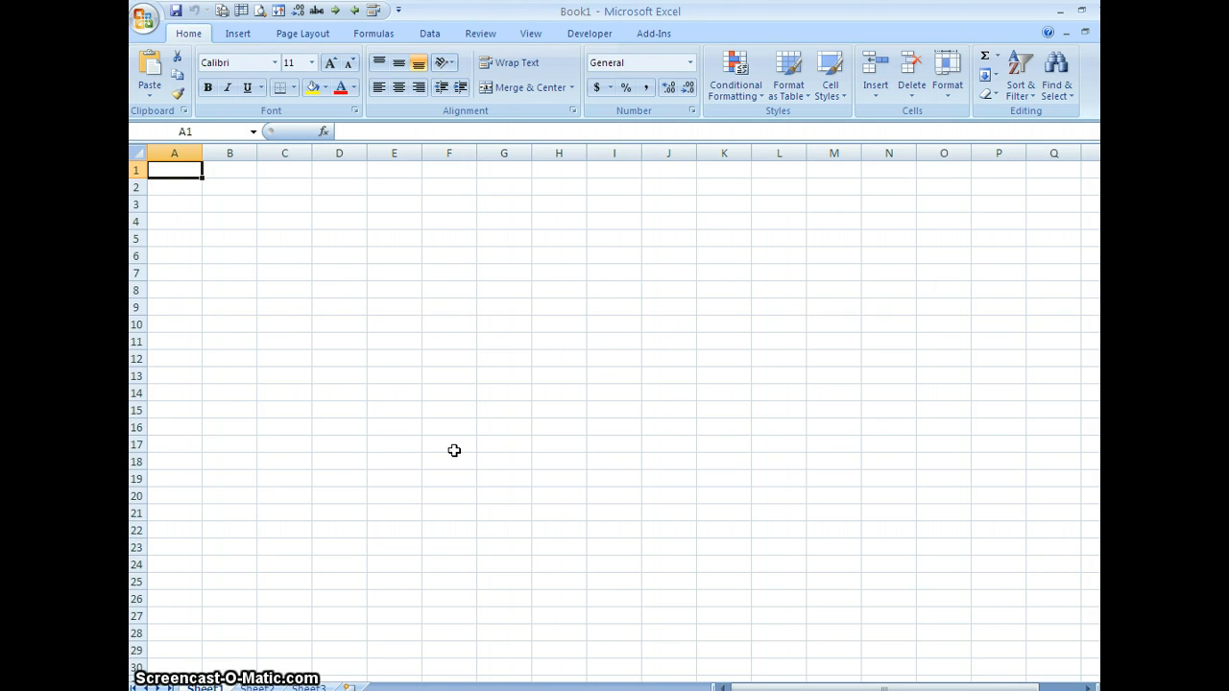
Enter "This is a test event." in cell A1 and widen column A so the text fits
{"action": "type", "text": "This is a te"}
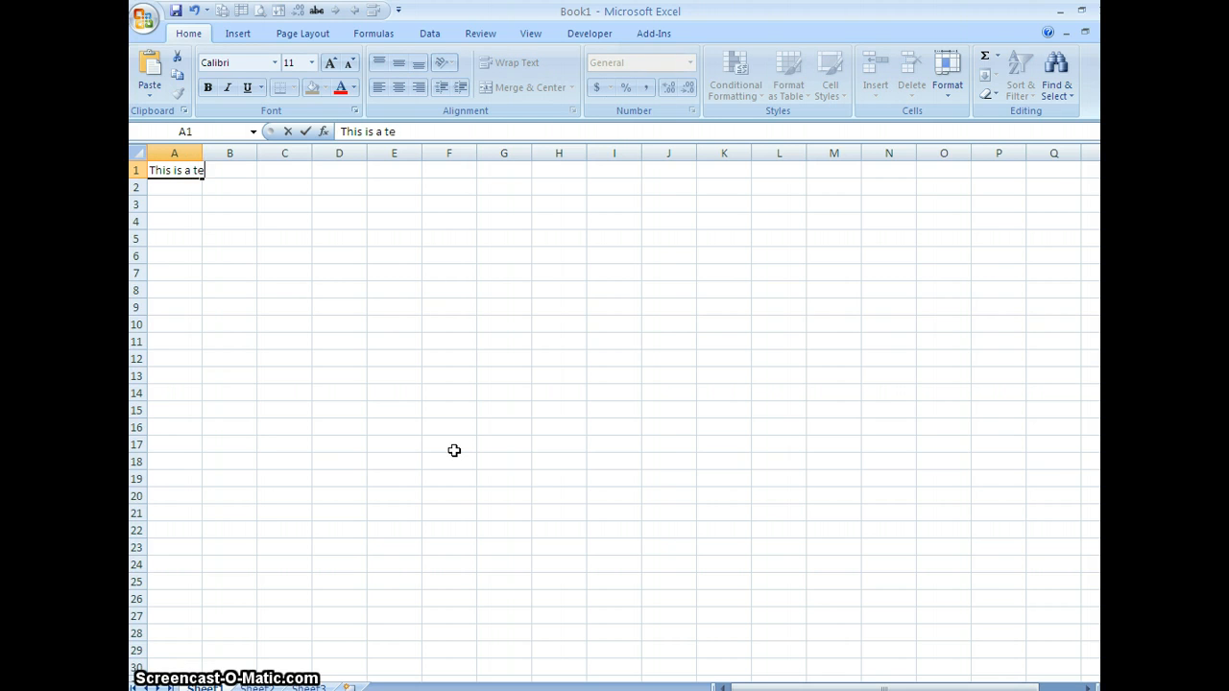
{"action": "type", "text": "st event."}
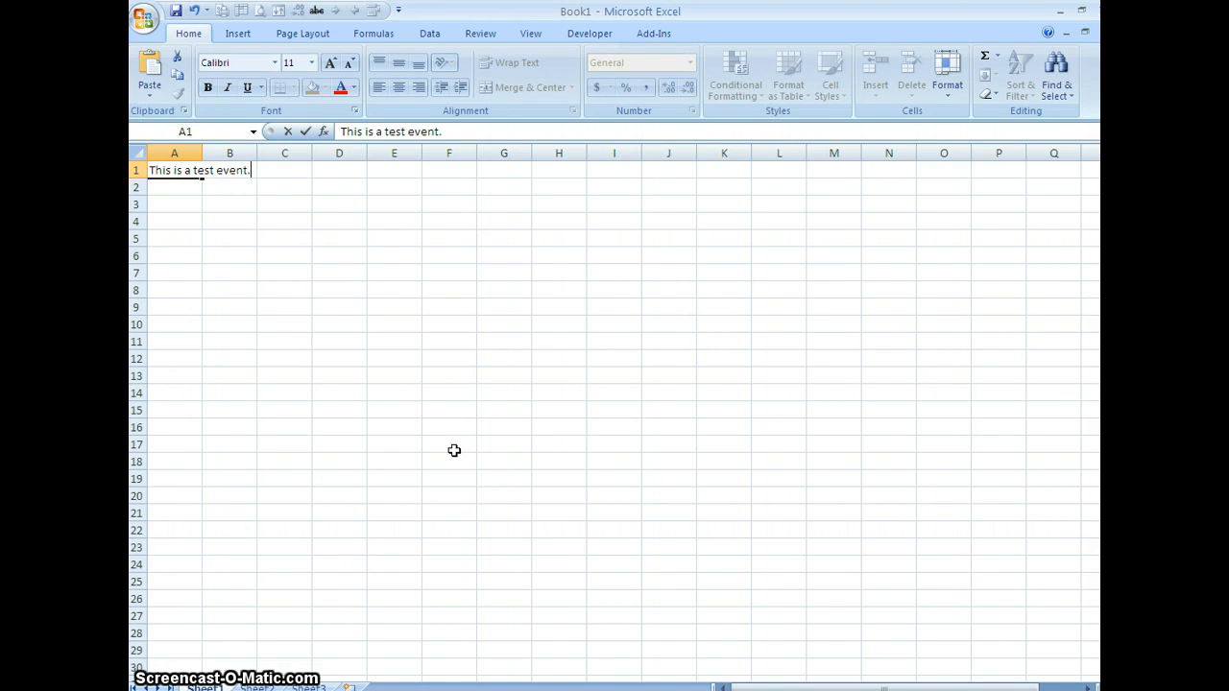
{"action": "key", "text": "Return"}
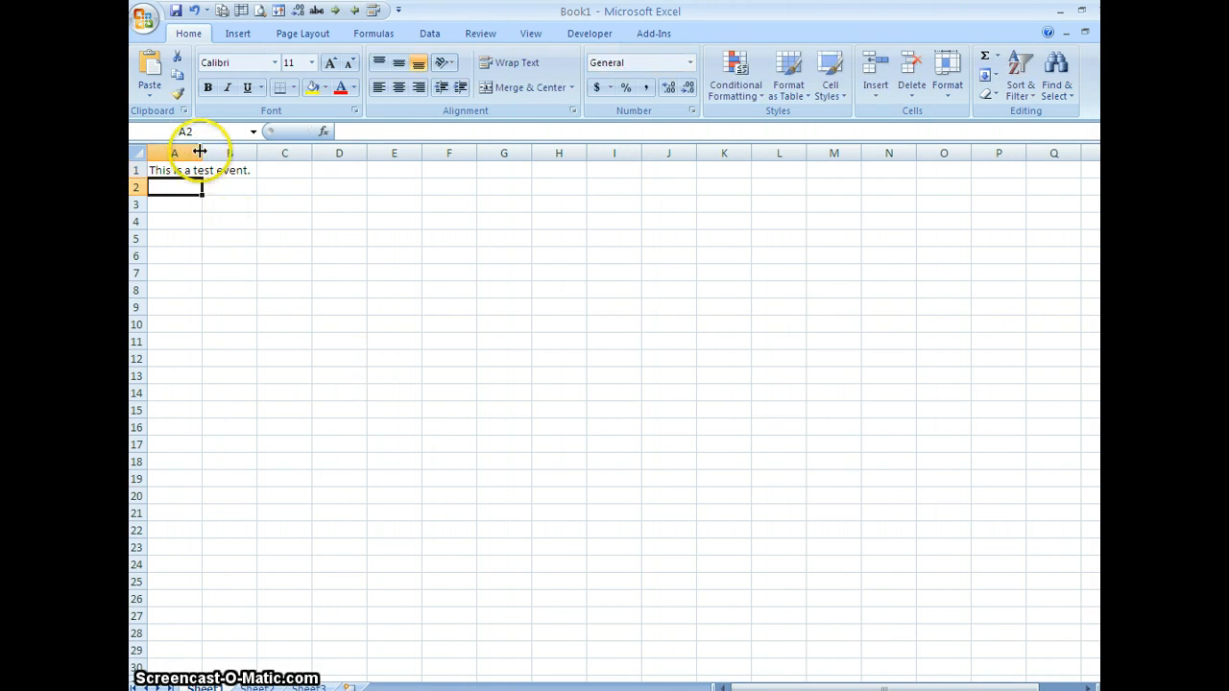
{"action": "left_click_drag", "start_coordinate": [201, 153], "coordinate": [349, 163]}
Enter the date 8/22/2011 in cell B1 beside the first event
{"action": "left_click", "coordinate": [375, 170]}
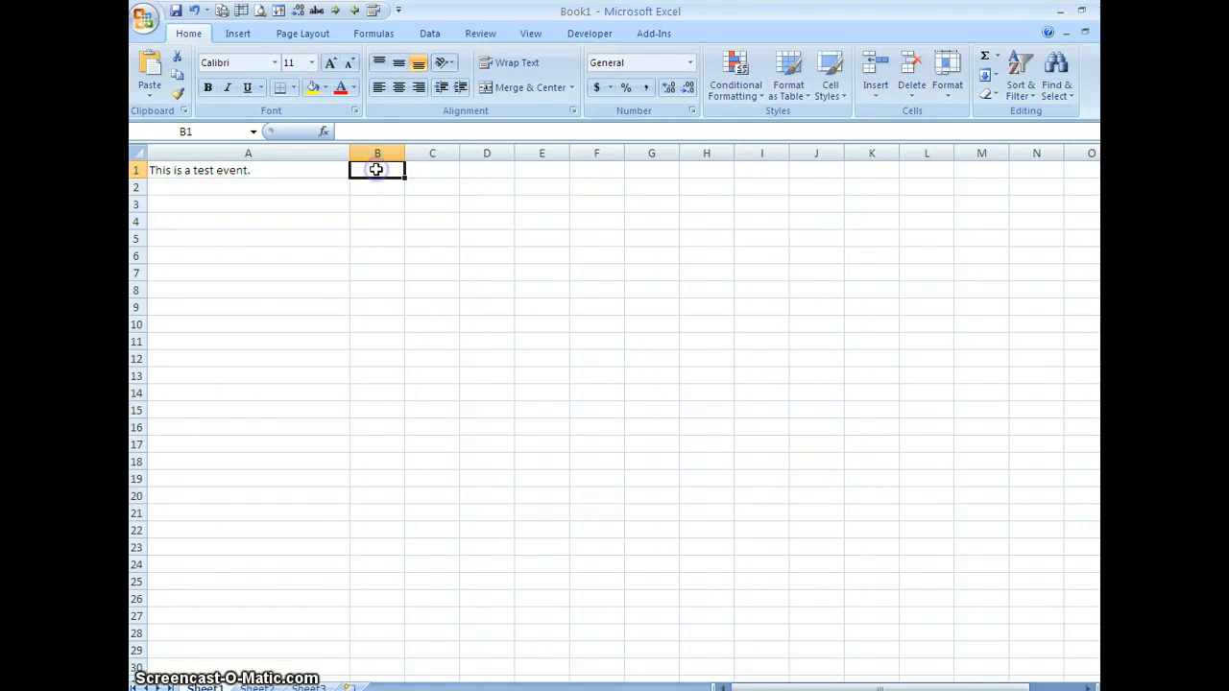
{"action": "type", "text": "8/22/"}
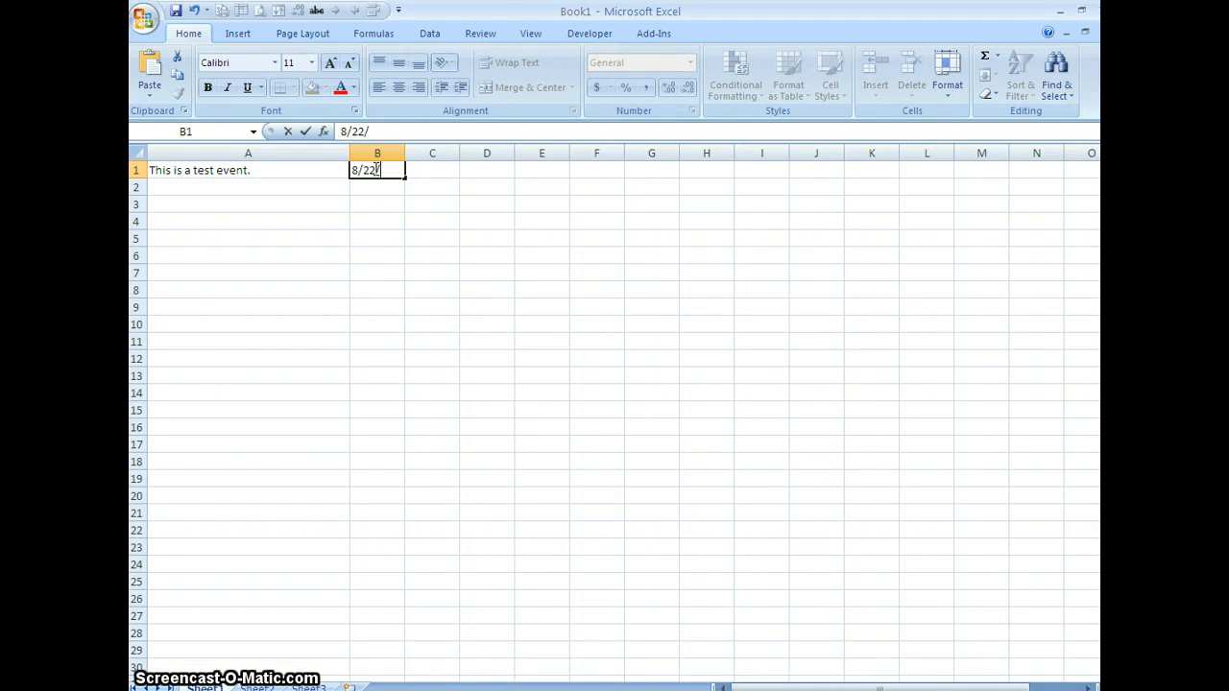
{"action": "type", "text": "2011"}
{"action": "key", "text": "Return"}
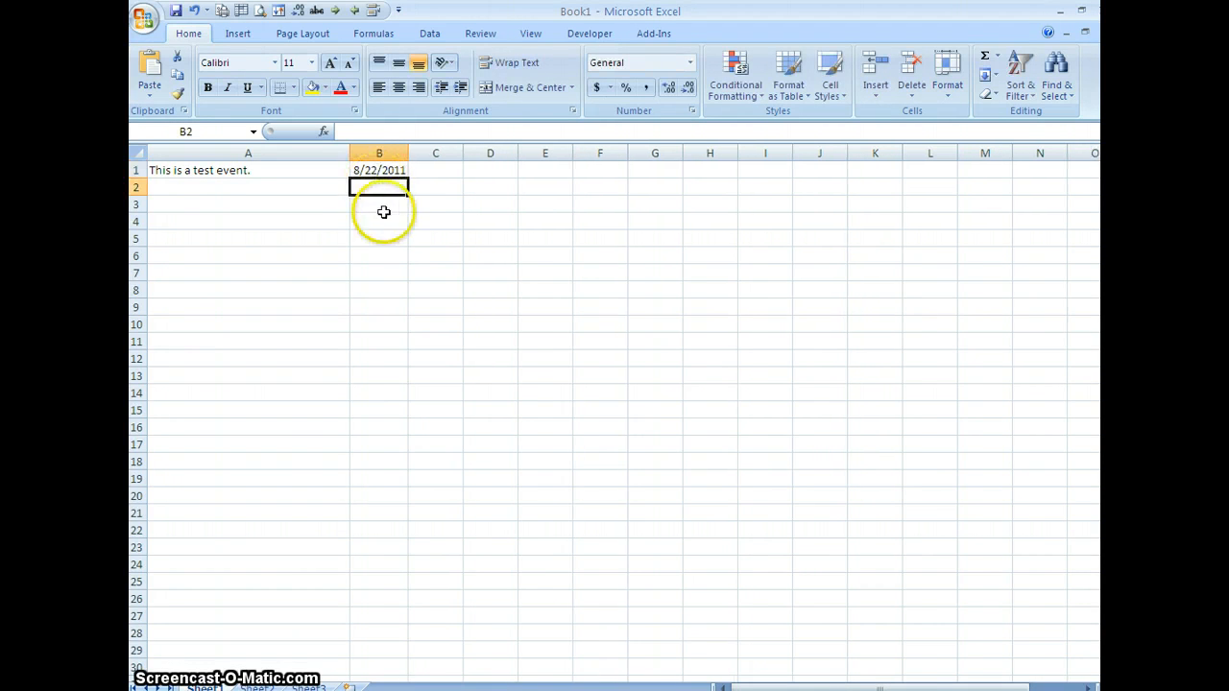
Review the number formats available for the date in cell B1
{"action": "left_click", "coordinate": [384, 171]}
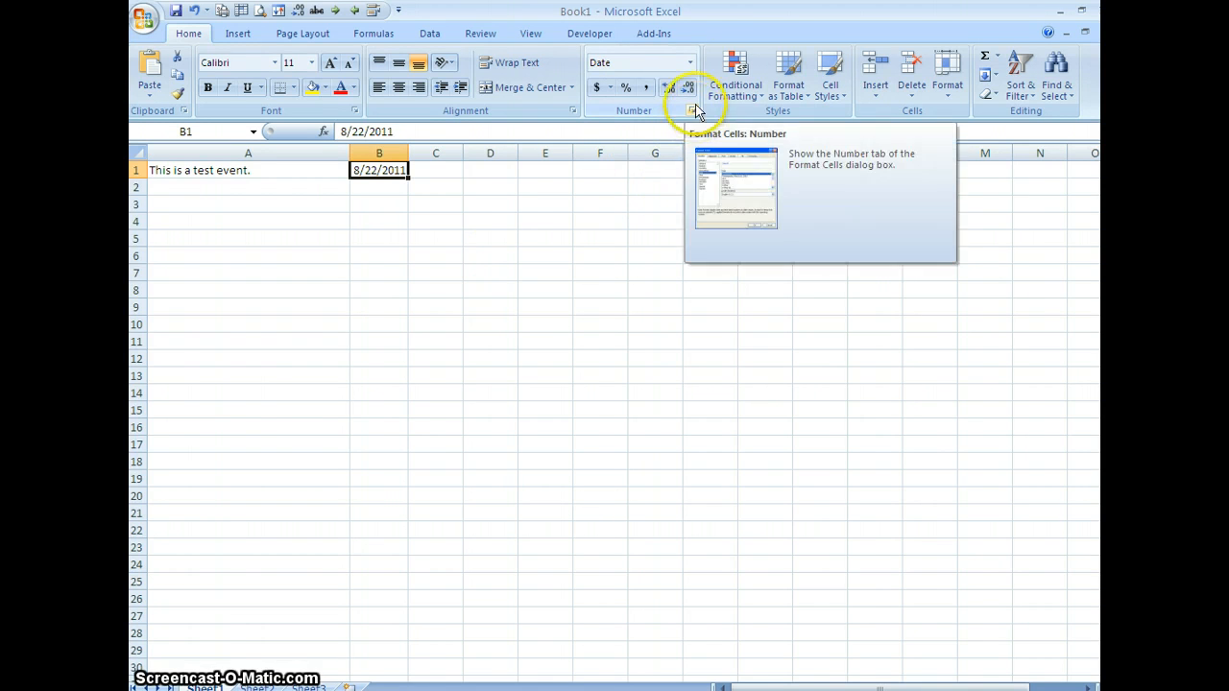
{"action": "left_click", "coordinate": [692, 63]}
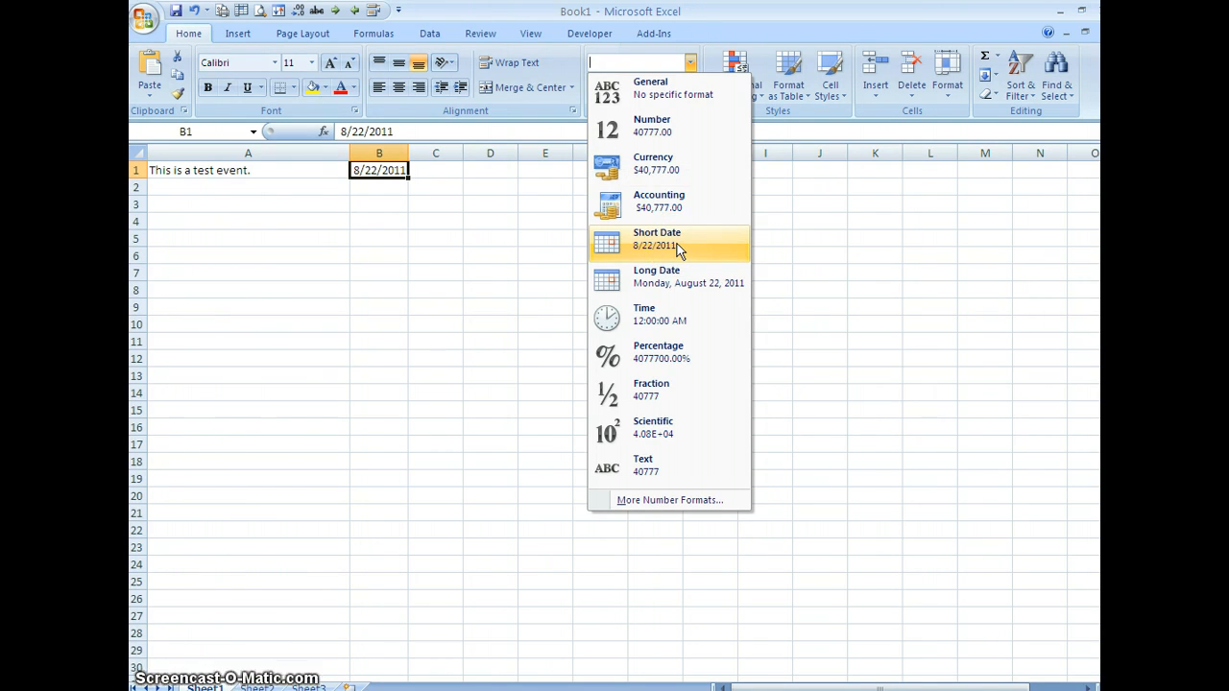
{"action": "left_click", "coordinate": [274, 190]}
Enter "This another test event." in cell A2 and the date 8/25 in cell B2
{"action": "left_click", "coordinate": [274, 189]}
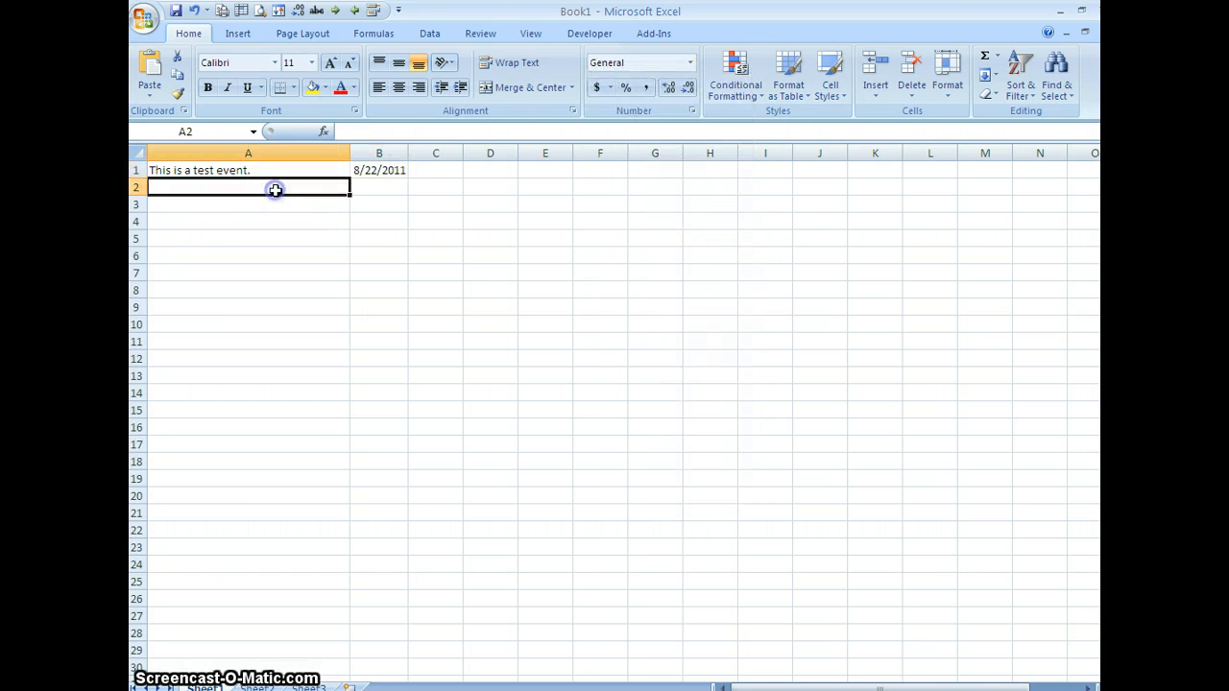
{"action": "type", "text": "T"}
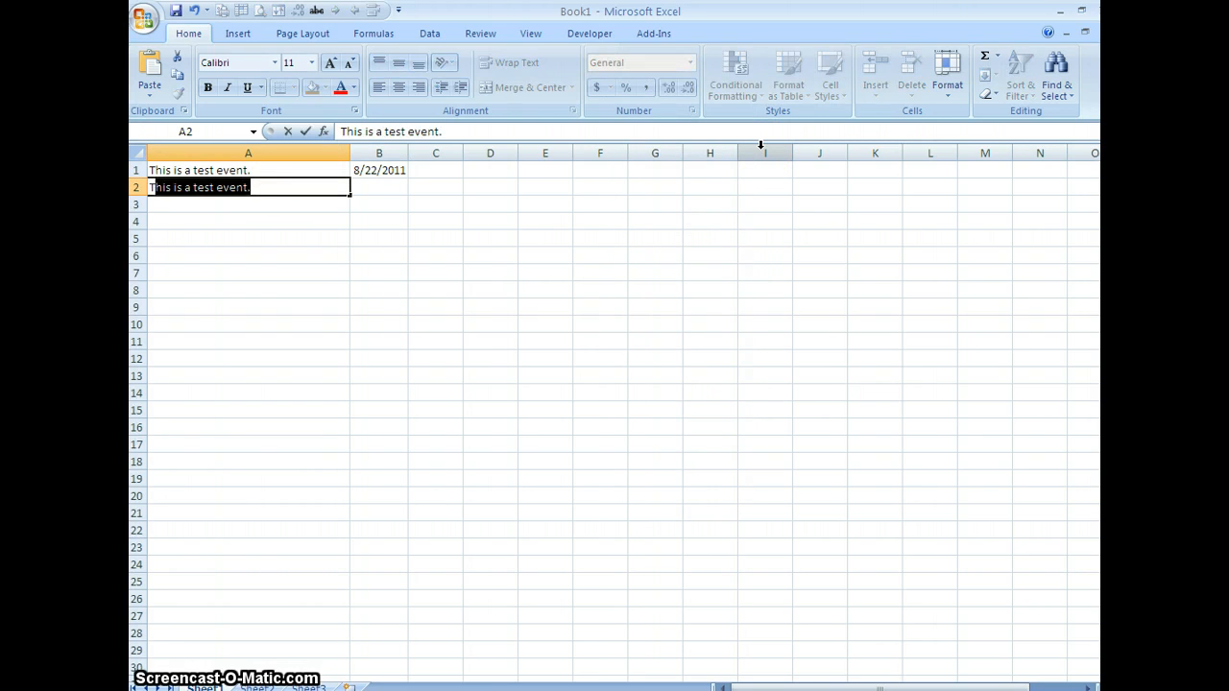
{"action": "type", "text": "his another test eve"}
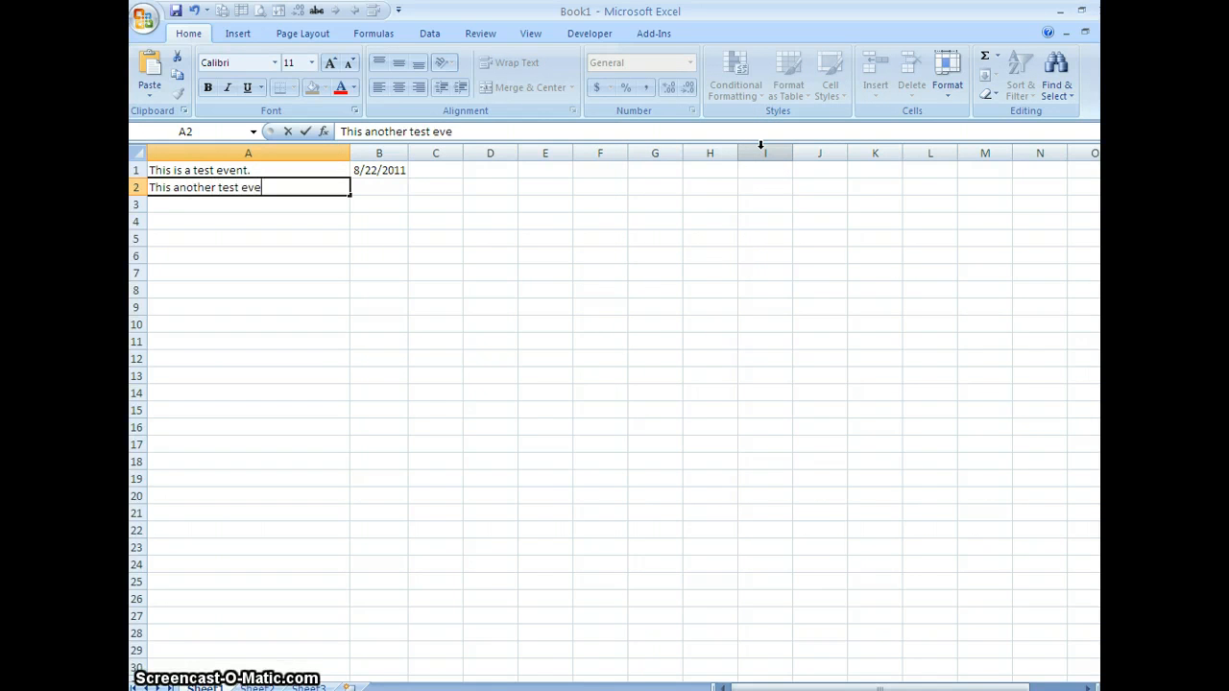
{"action": "type", "text": "nt."}
{"action": "key", "text": "Tab"}
{"action": "type", "text": "8/"}
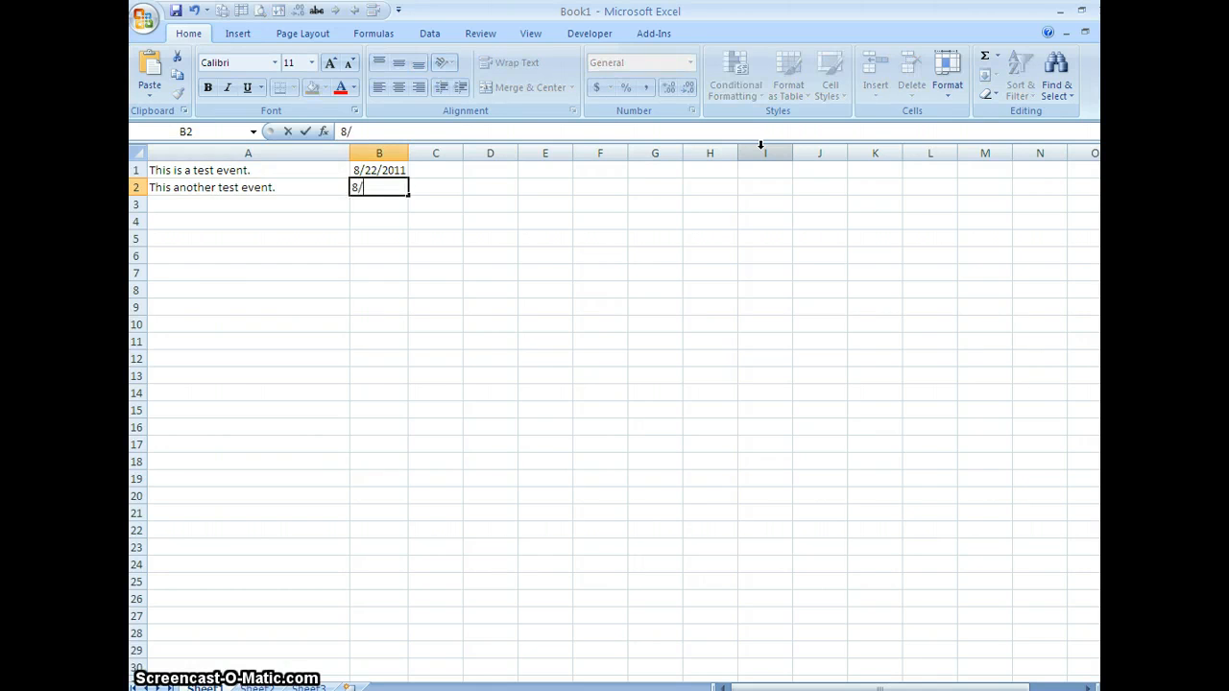
{"action": "key", "text": "Return"}
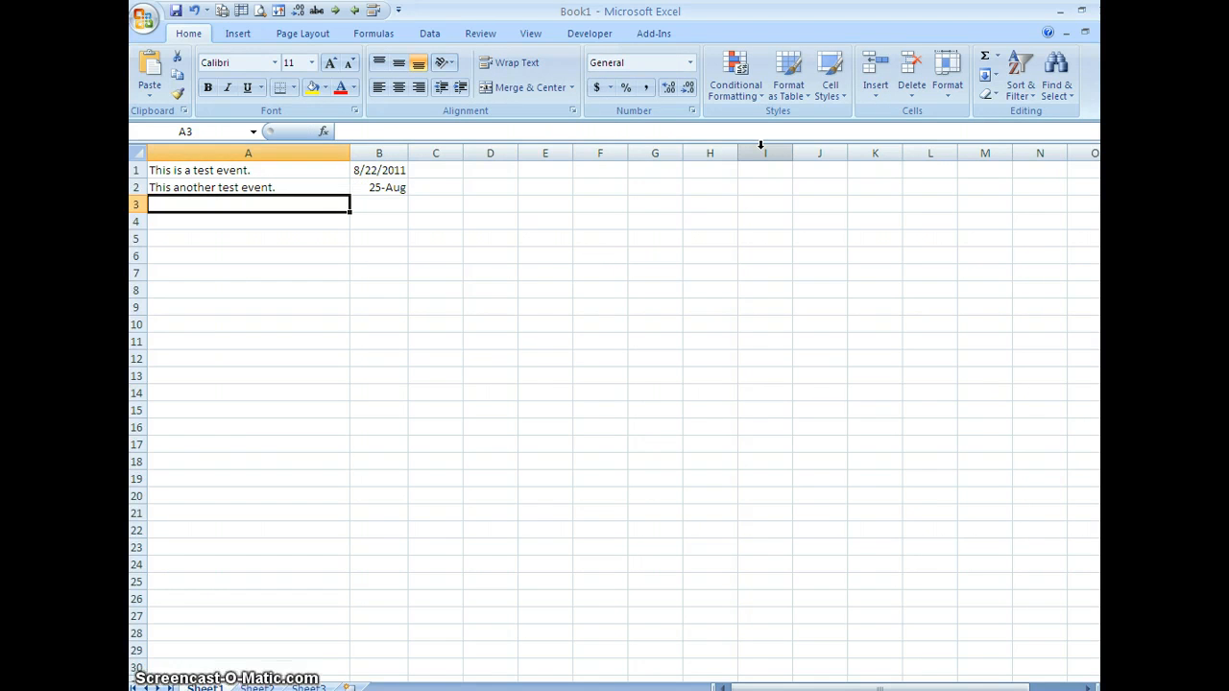
Format the date in B2 with the 03/14/01 date type and copy that formatting to B1
{"action": "key", "text": "Up"}
{"action": "key", "text": "Right"}
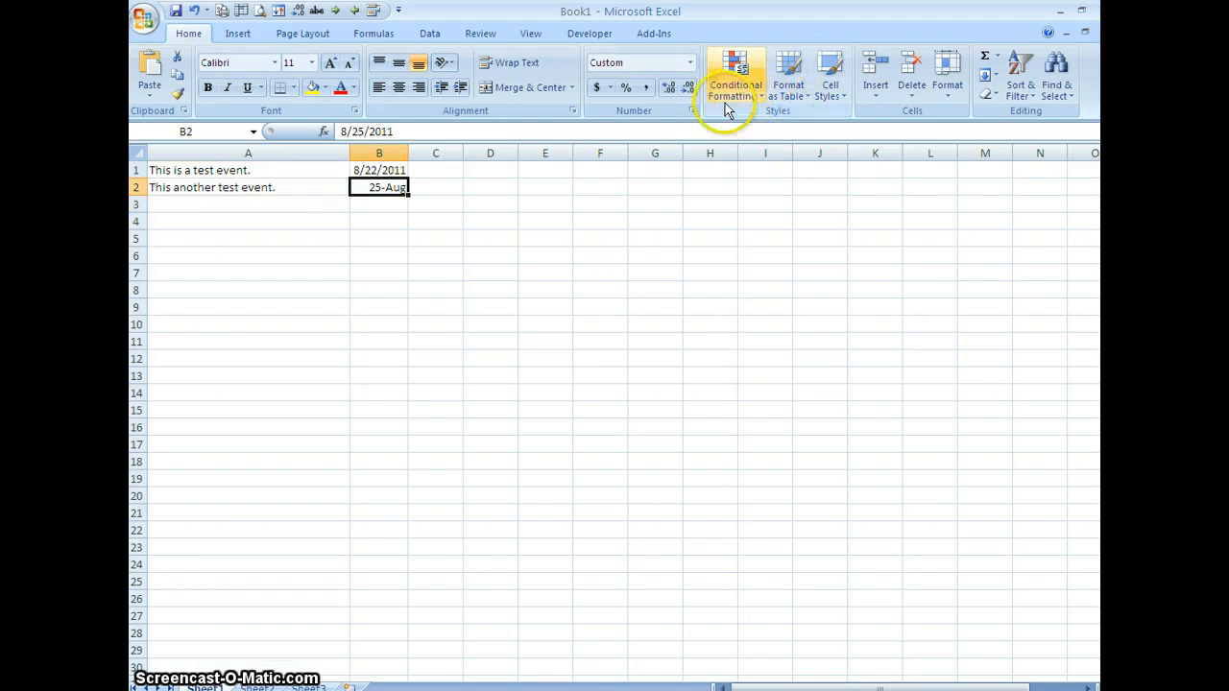
{"action": "left_click", "coordinate": [692, 112]}
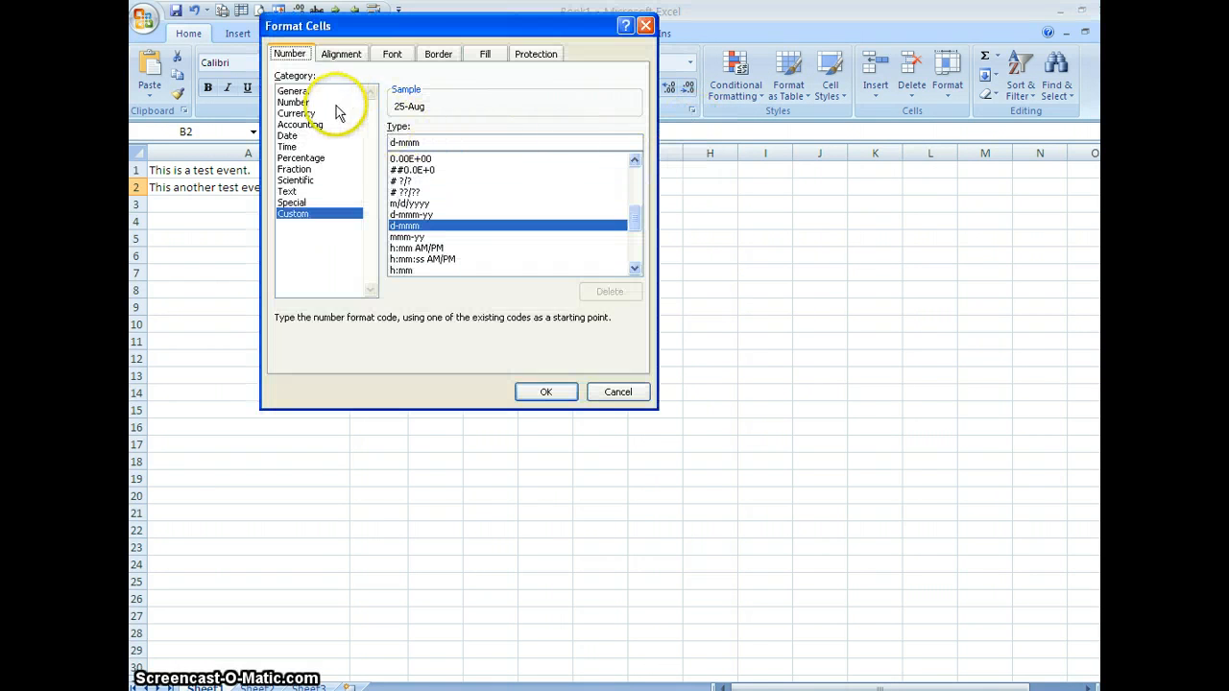
{"action": "left_click", "coordinate": [290, 136]}
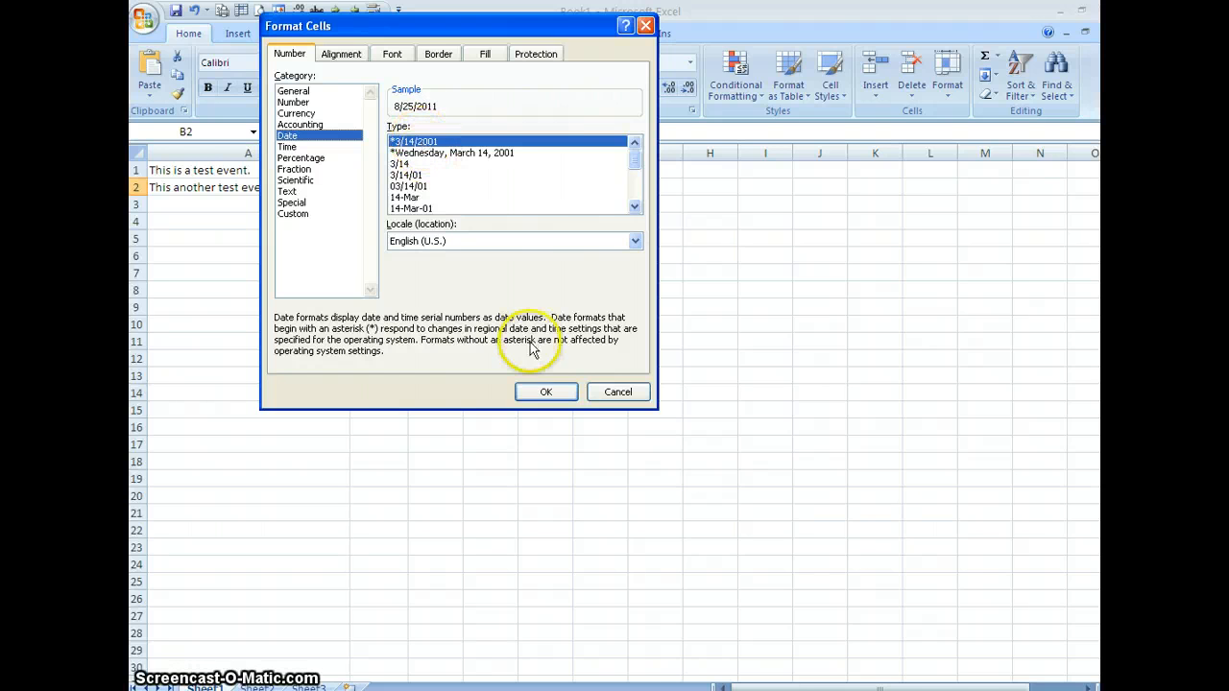
{"action": "left_click", "coordinate": [418, 186]}
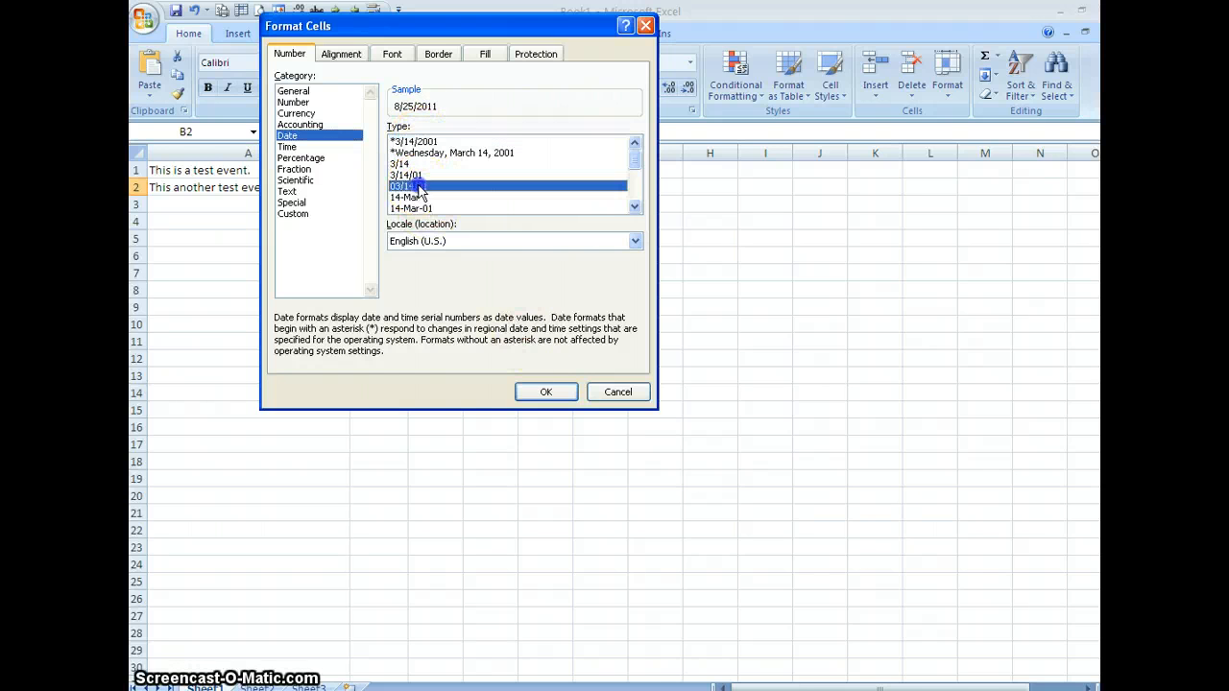
{"action": "left_click", "coordinate": [546, 393]}
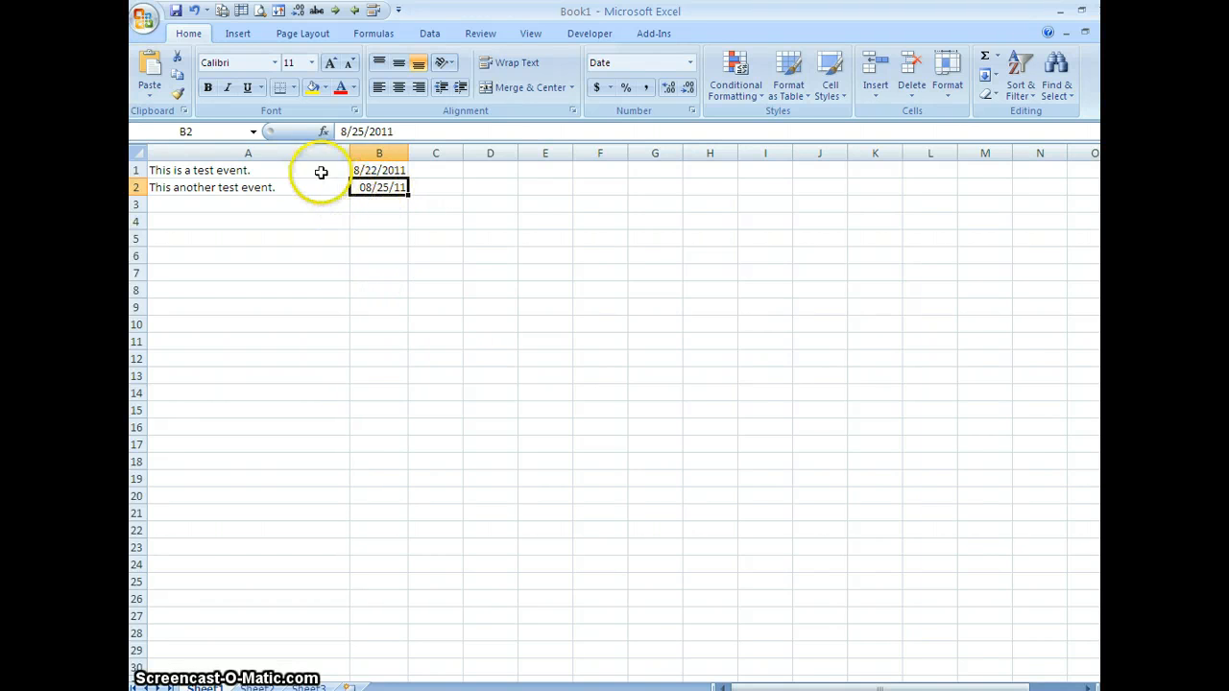
{"action": "left_click", "coordinate": [179, 94]}
{"action": "left_click", "coordinate": [369, 170]}
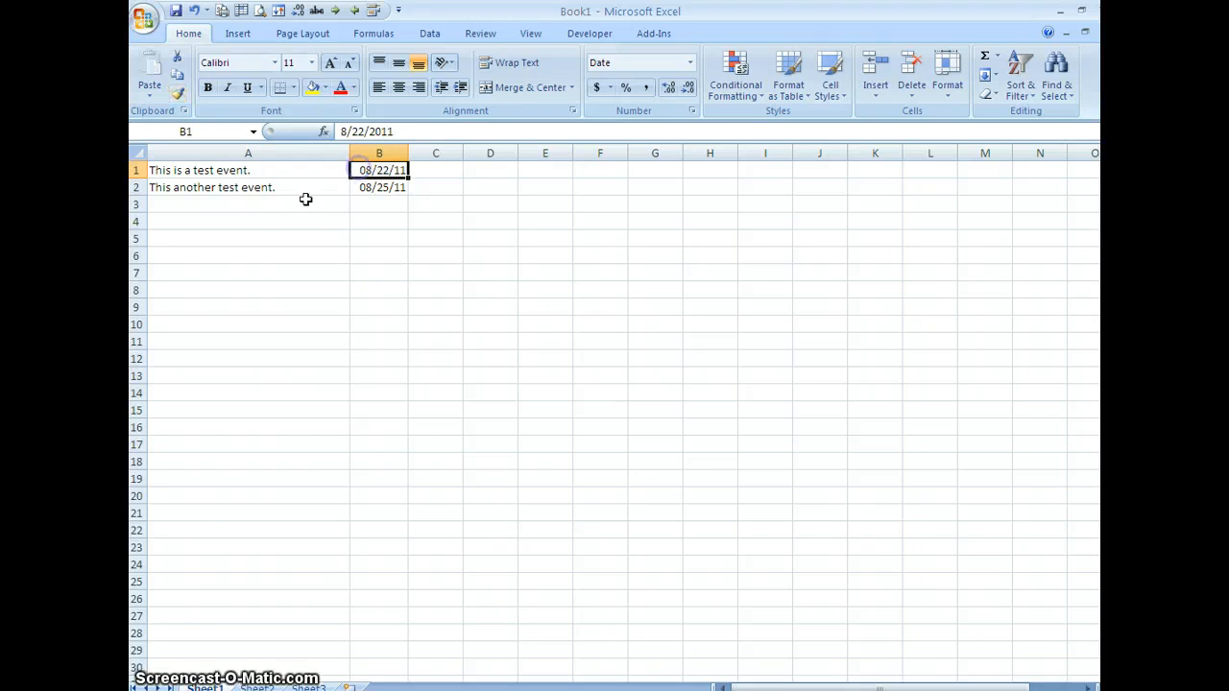
Enter "Third event." in cell A3 and the date 08/26 in cell B3
{"action": "left_click", "coordinate": [285, 204]}
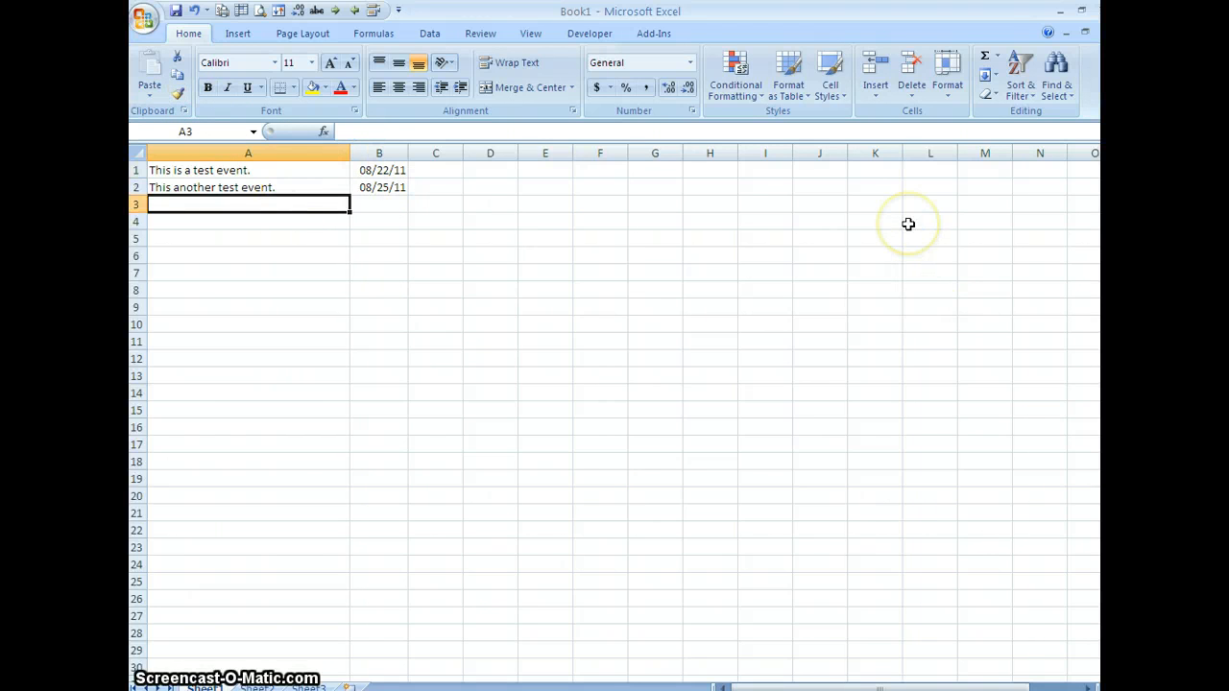
{"action": "type", "text": "Third"}
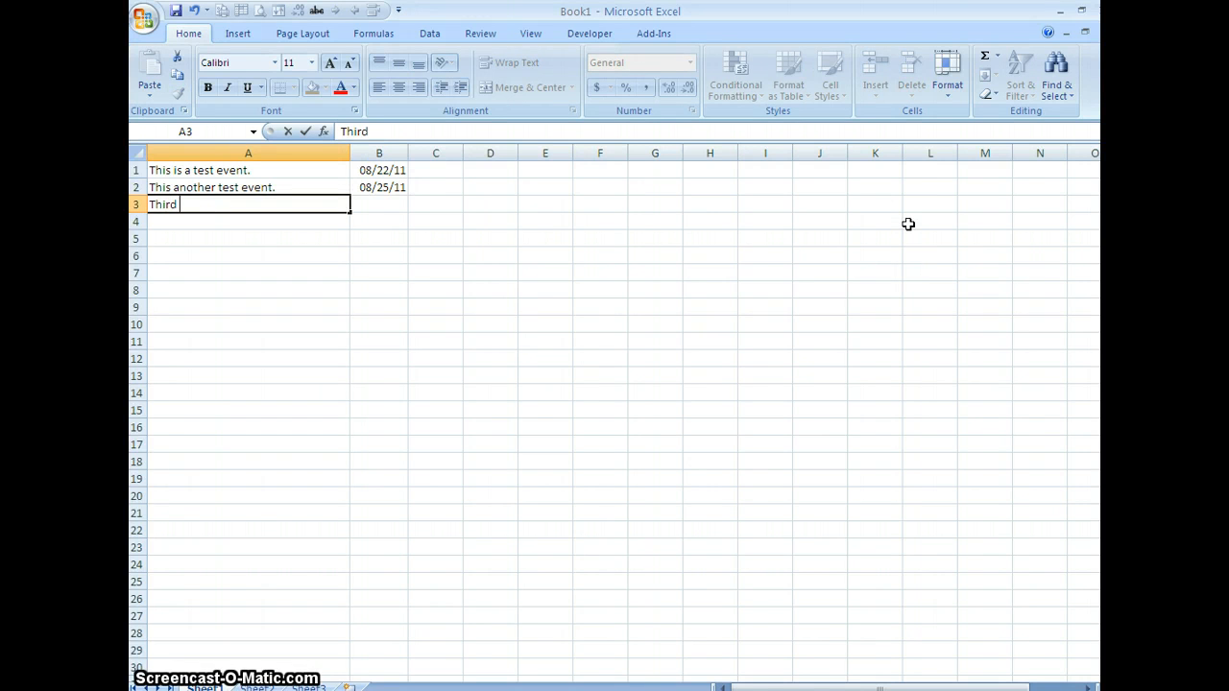
{"action": "type", "text": " event."}
{"action": "key", "text": "Tab"}
{"action": "type", "text": "08/"}
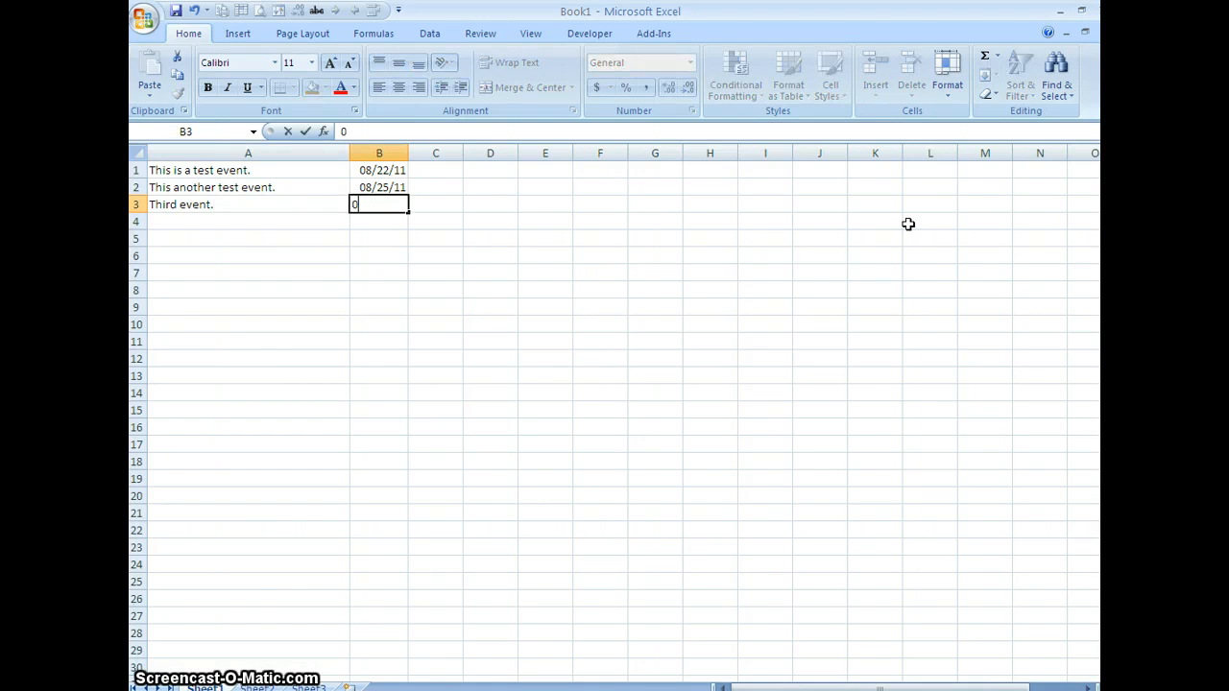
{"action": "key", "text": "Return"}
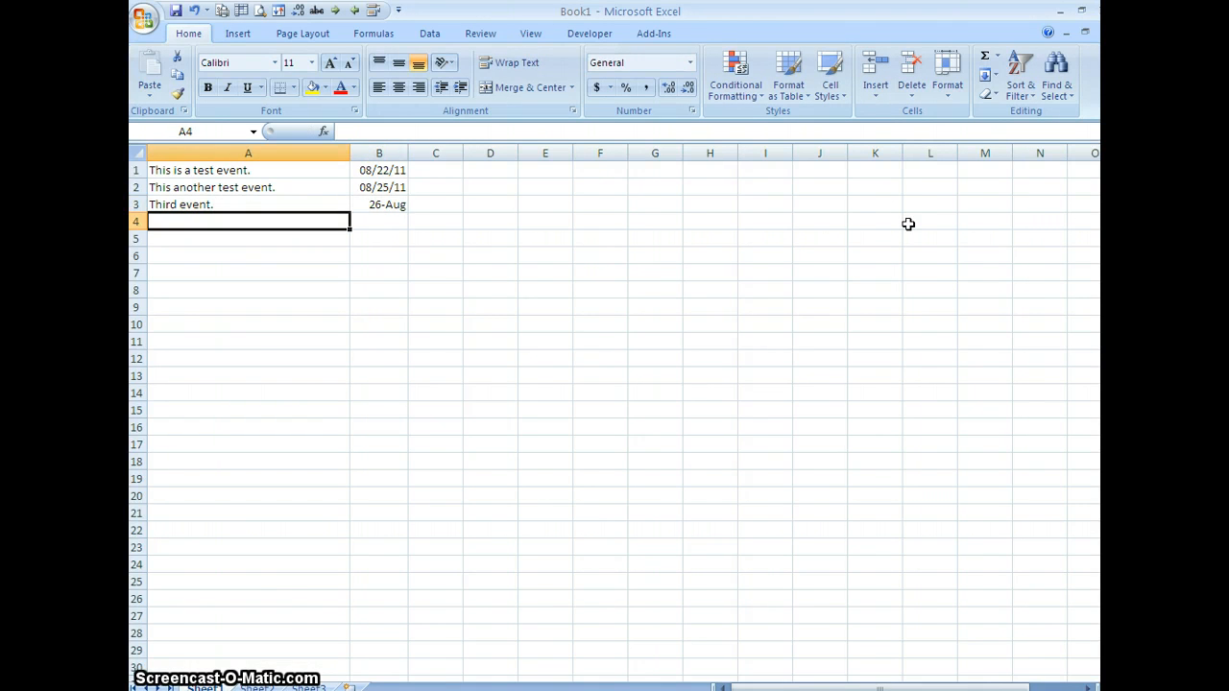
Copy the date formatting from cell B2 to cell B3
{"action": "left_click", "coordinate": [376, 186]}
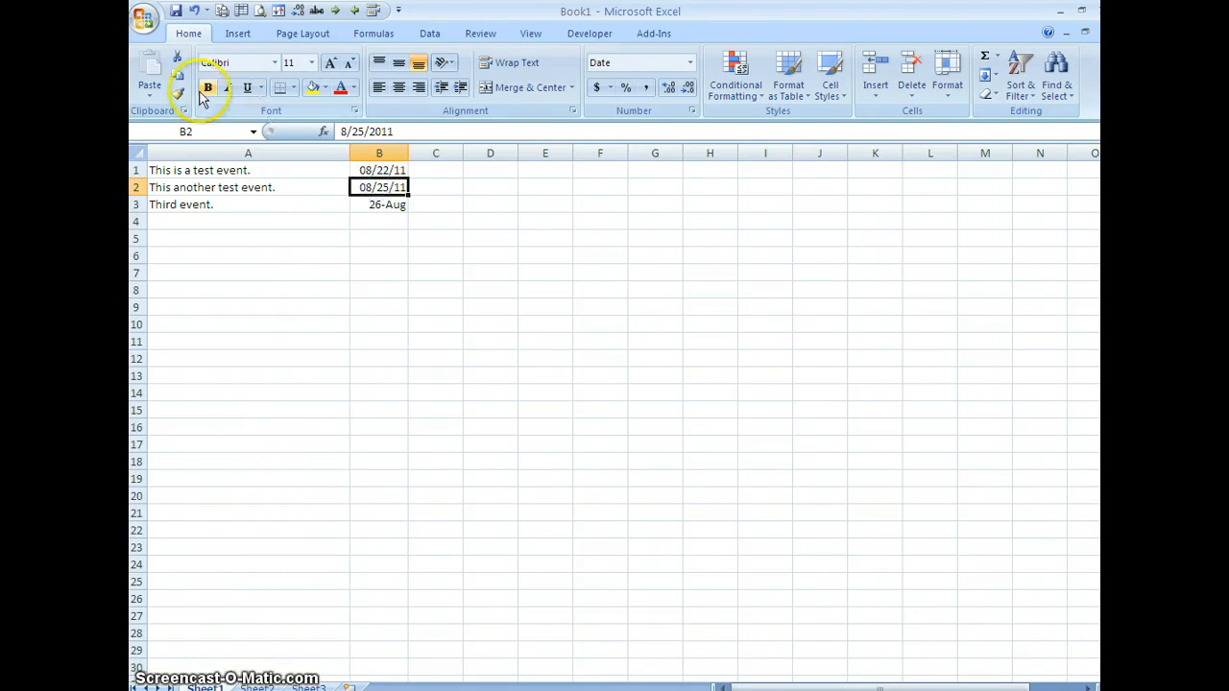
{"action": "left_click", "coordinate": [177, 93]}
{"action": "left_click", "coordinate": [384, 204]}
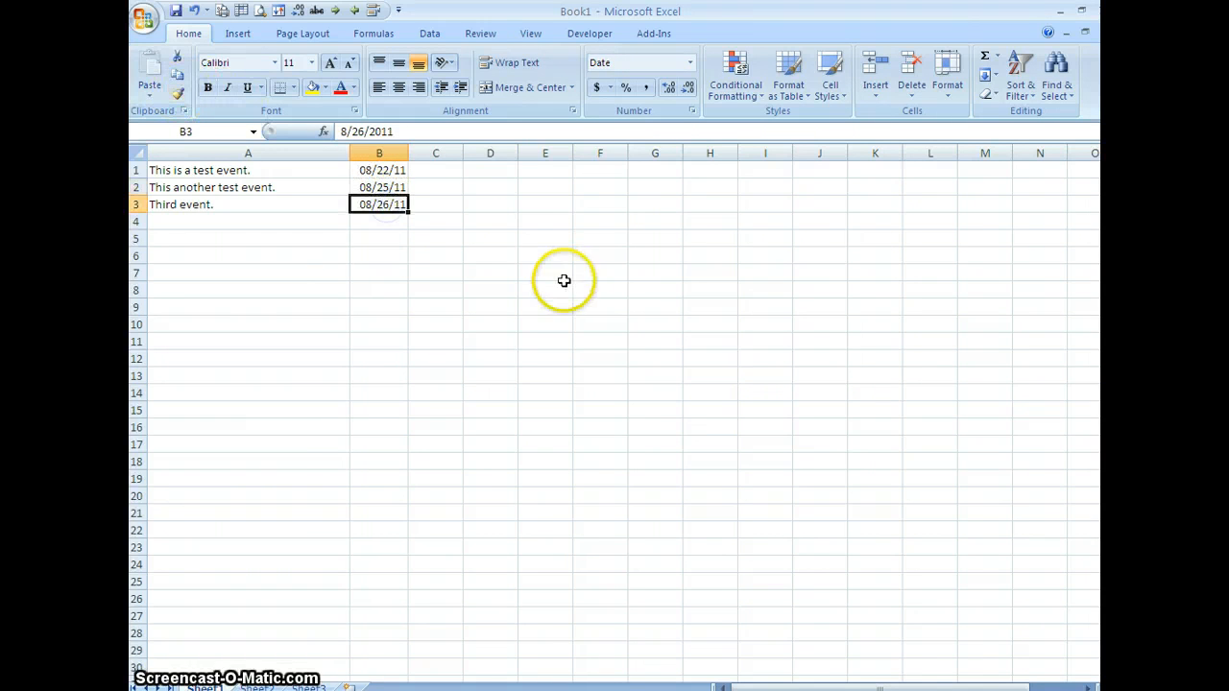
Enter the event categories "Reminder" in cell C1 and "Exams" in cell C2
{"action": "left_click", "coordinate": [428, 170]}
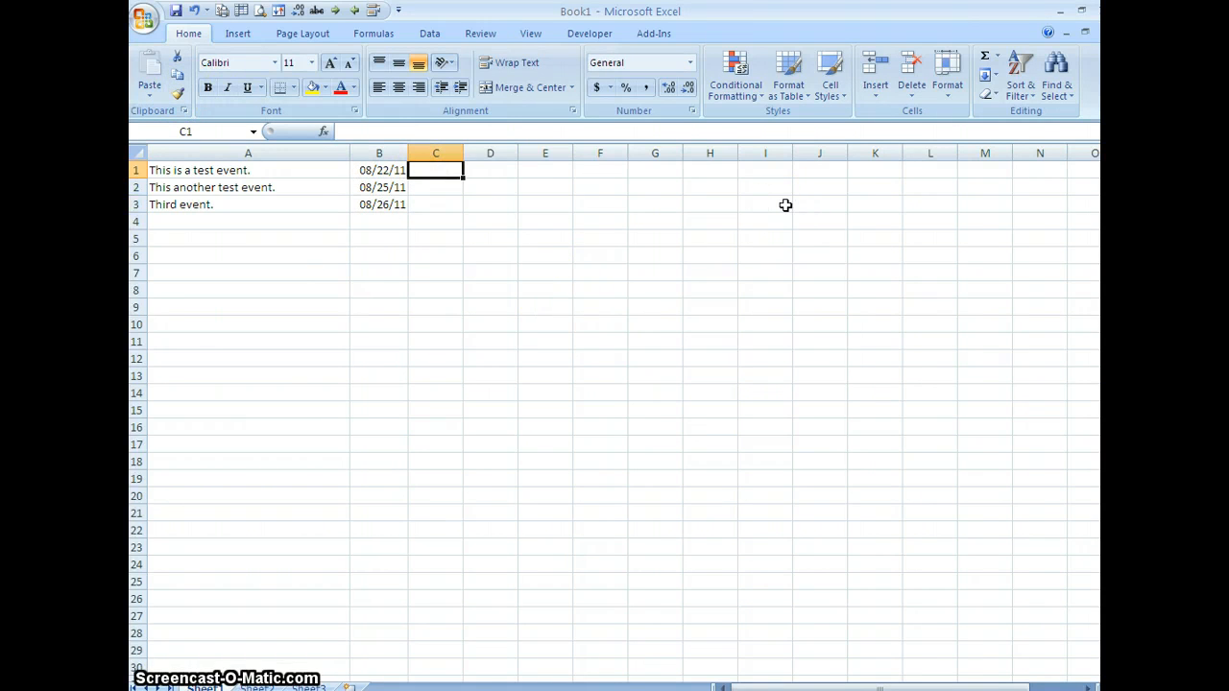
{"action": "type", "text": "Reminder"}
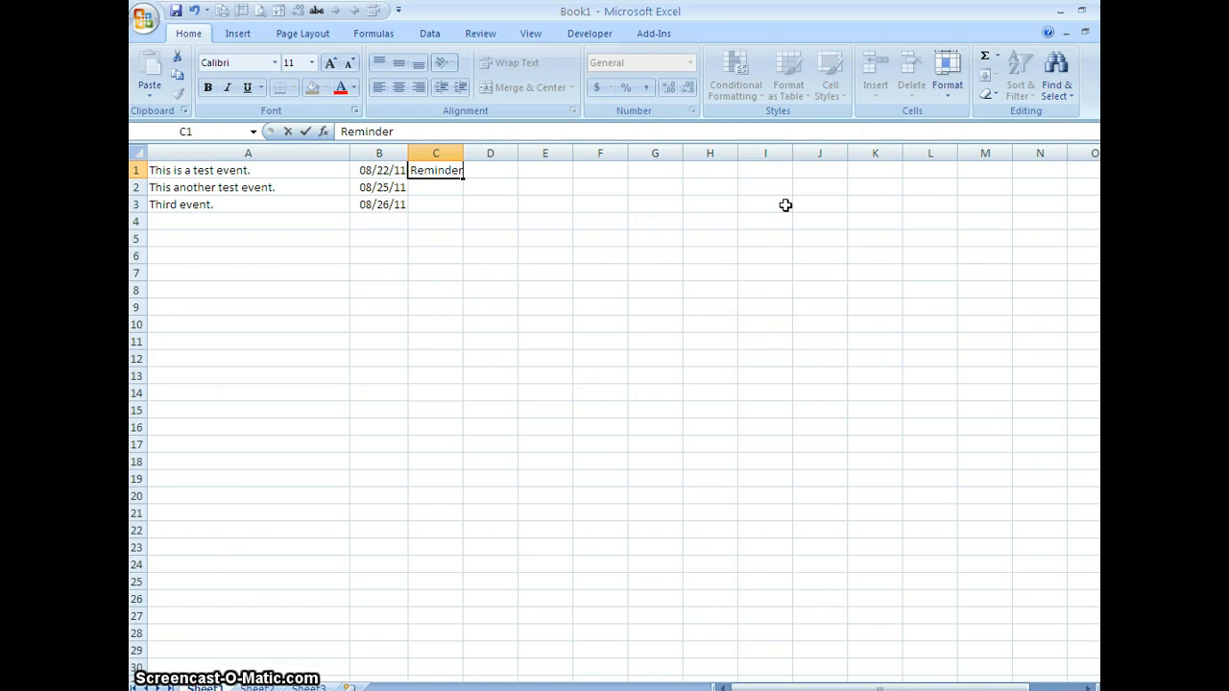
{"action": "key", "text": "Return"}
{"action": "type", "text": "Exams"}
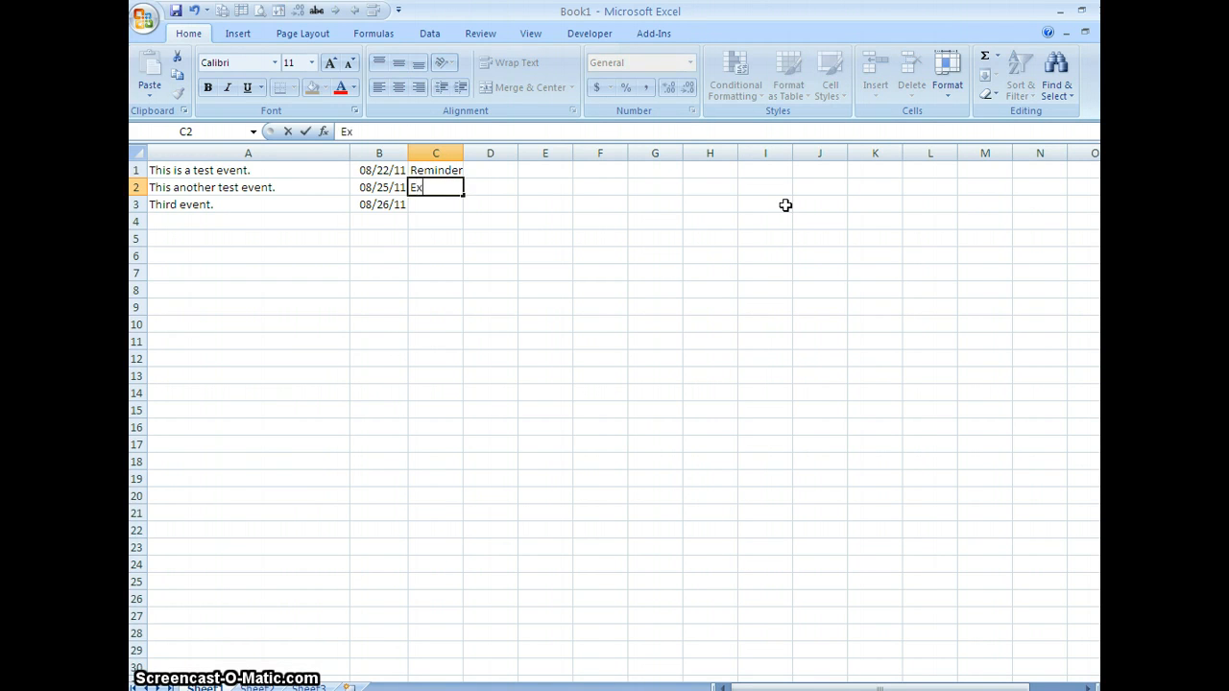
{"action": "key", "text": "Return"}
Enter "Notes go here." in cell D1 as the first event's note
{"action": "key", "text": "Right"}
{"action": "key", "text": "Up"}
{"action": "key", "text": "Up"}
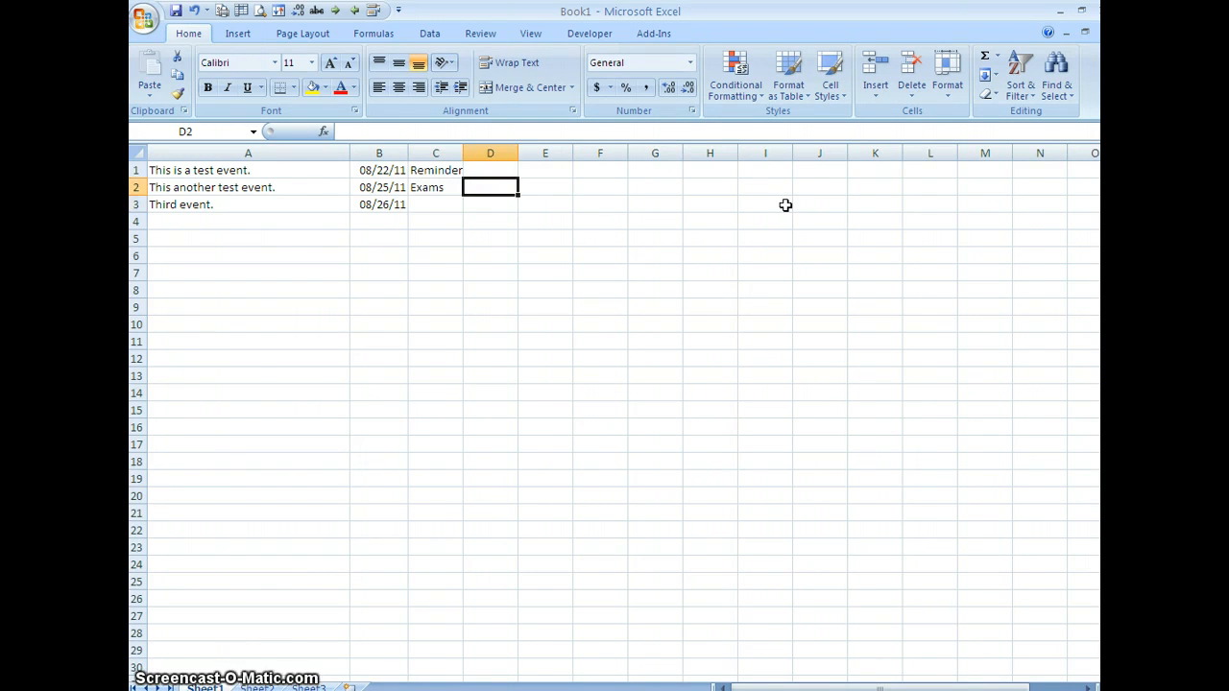
{"action": "type", "text": "Notes"}
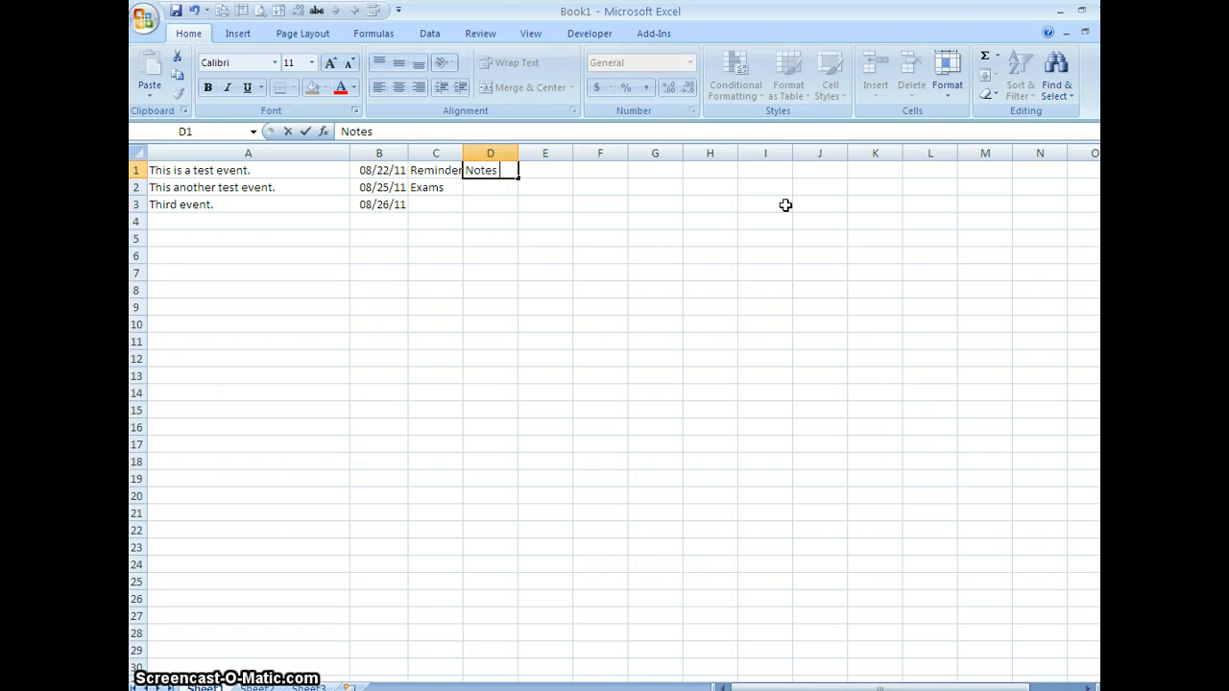
{"action": "type", "text": " go here."}
{"action": "key", "text": "Return"}
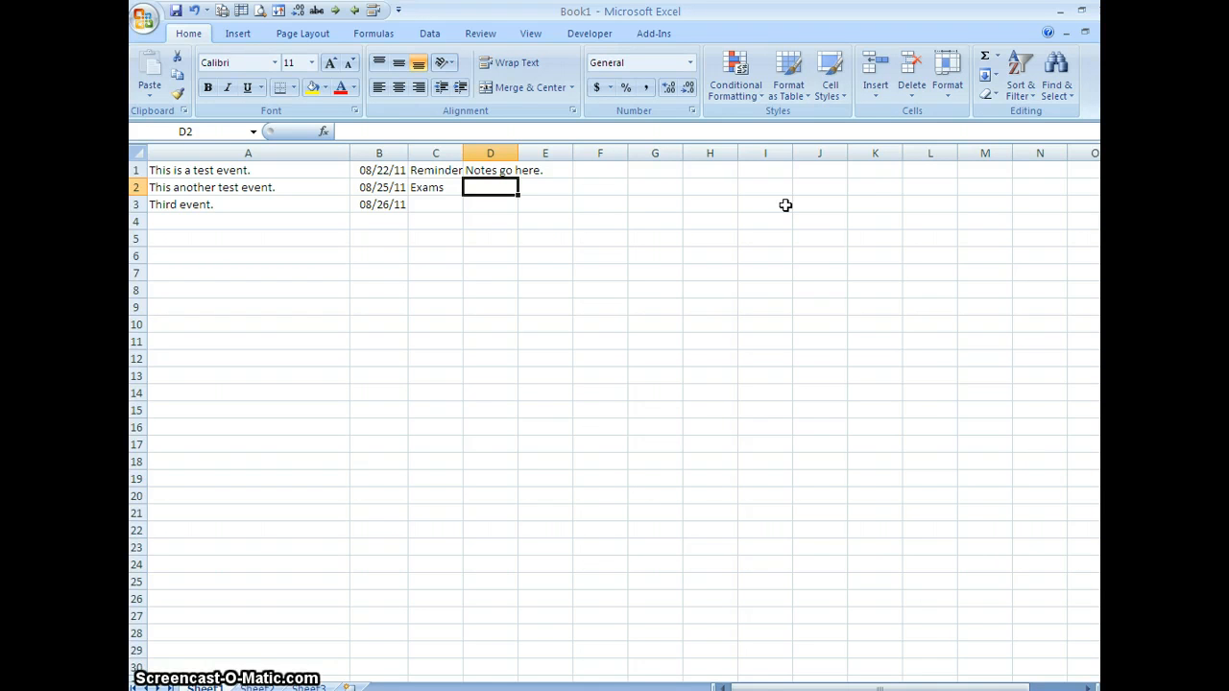
Start saving the workbook under a new name in My Documents with the file type CSV (Comma delimited)
{"action": "key", "text": "alt+f"}
{"action": "left_click", "coordinate": [785, 204]}
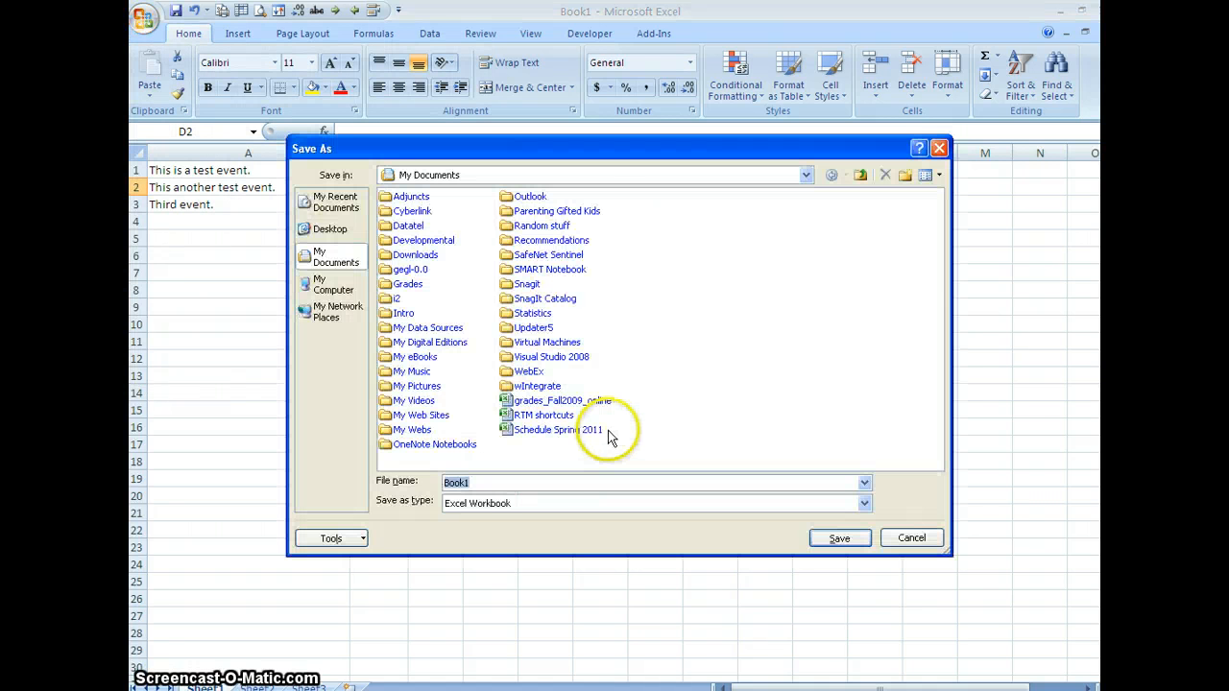
{"action": "left_click", "coordinate": [540, 506]}
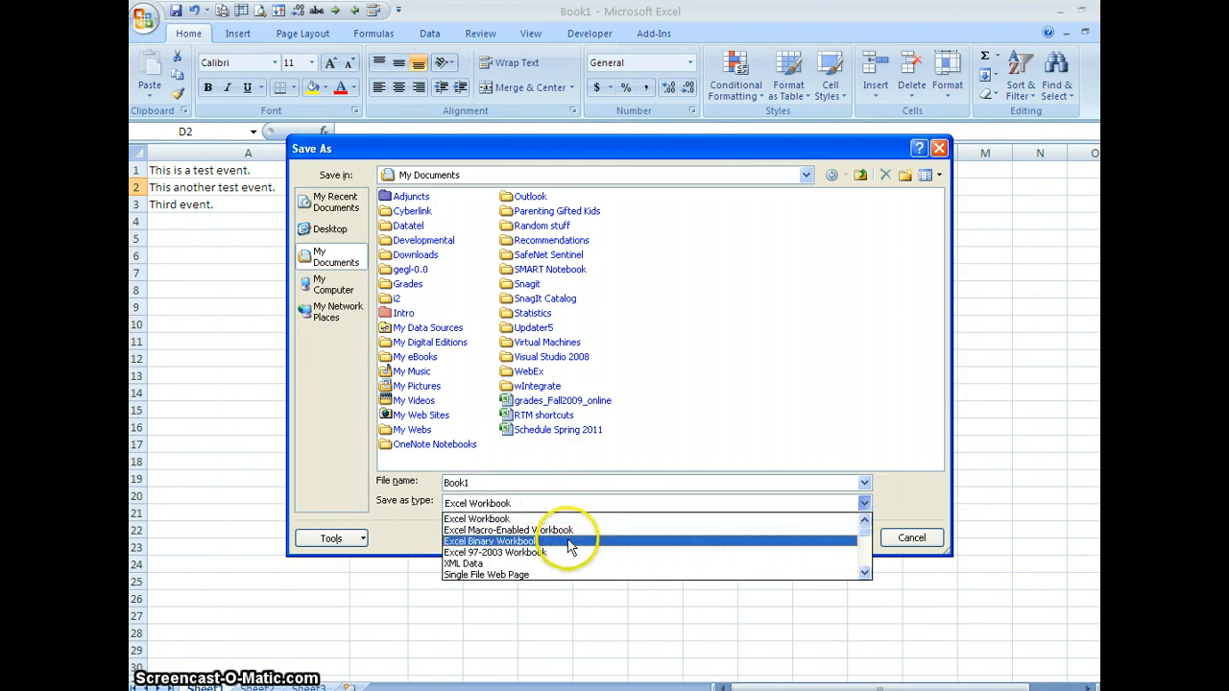
{"action": "key", "text": "c"}
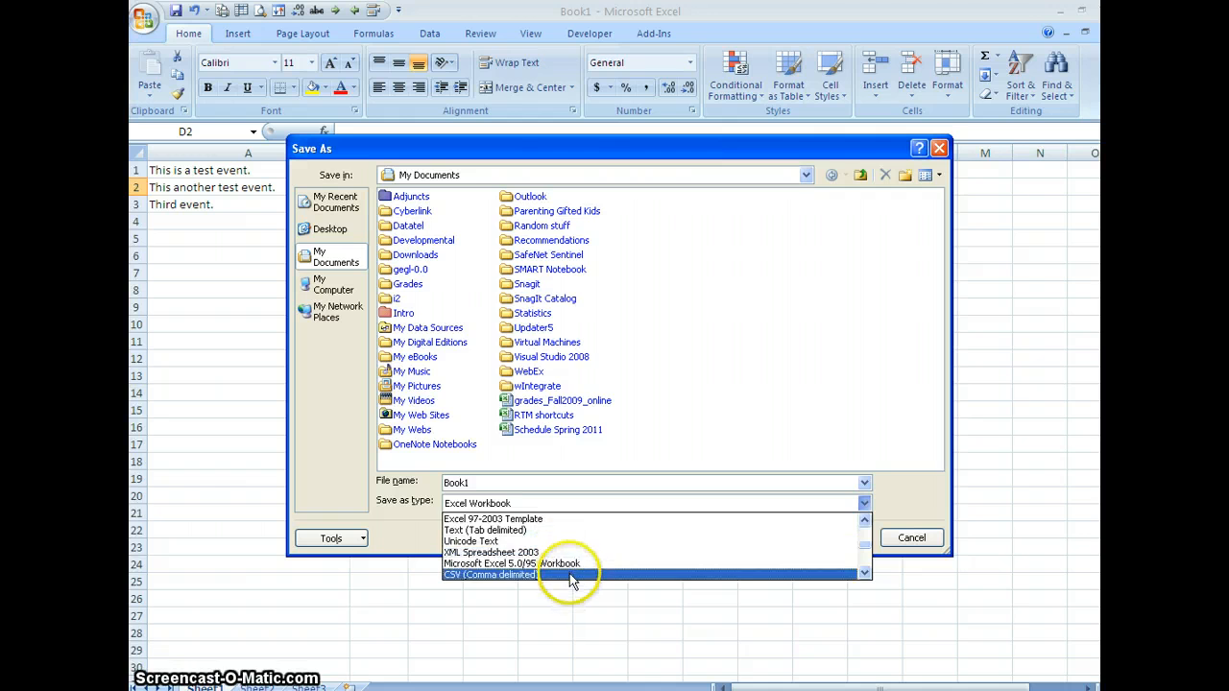
{"action": "left_click", "coordinate": [569, 573]}
Name the file events and save it, accepting that only the active sheet is saved and keeping the CSV format
{"action": "double_click", "coordinate": [466, 483]}
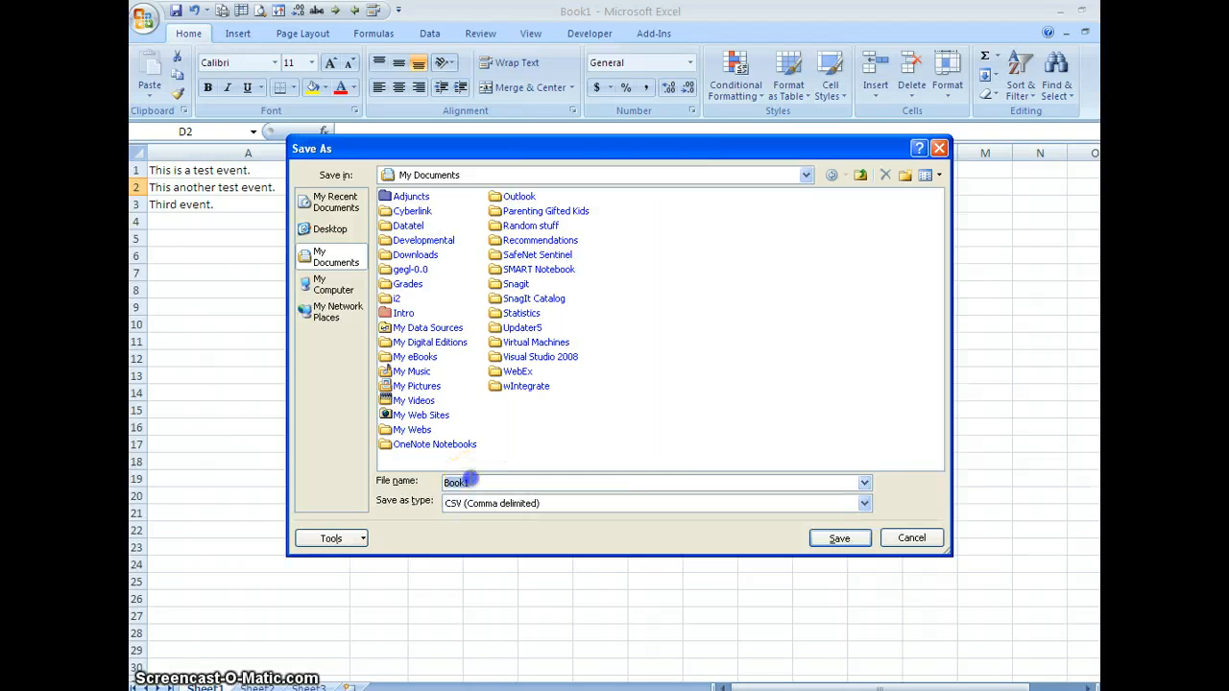
{"action": "type", "text": "events"}
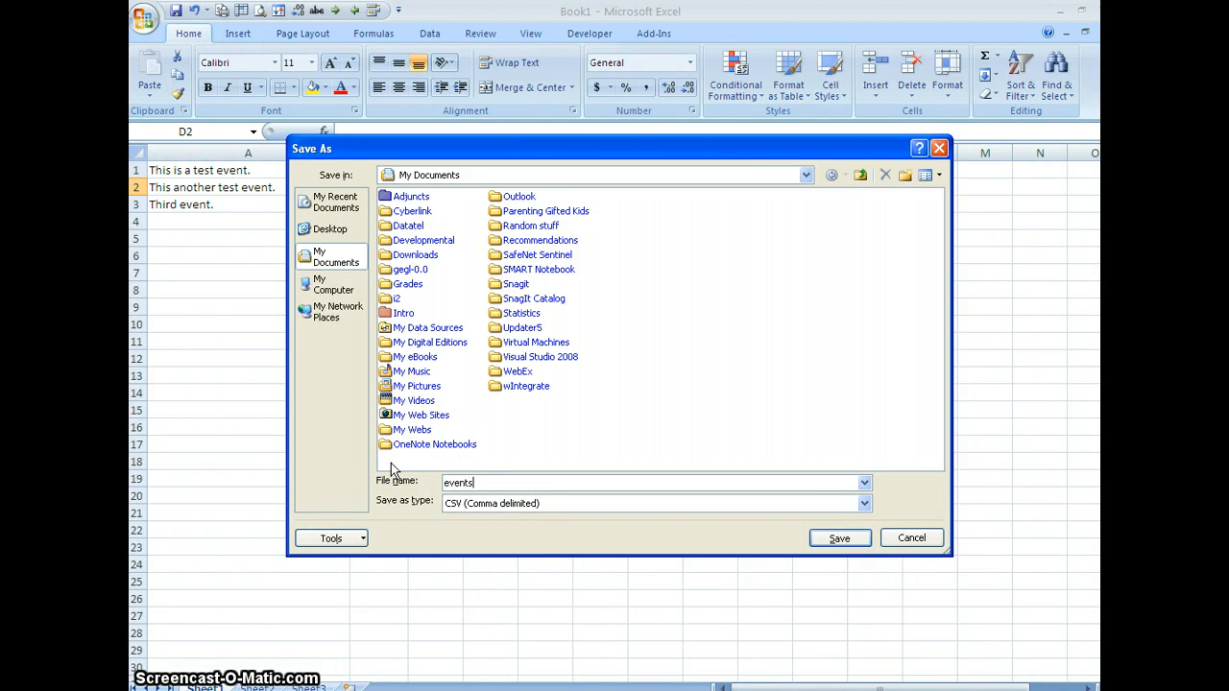
{"action": "left_click", "coordinate": [826, 539]}
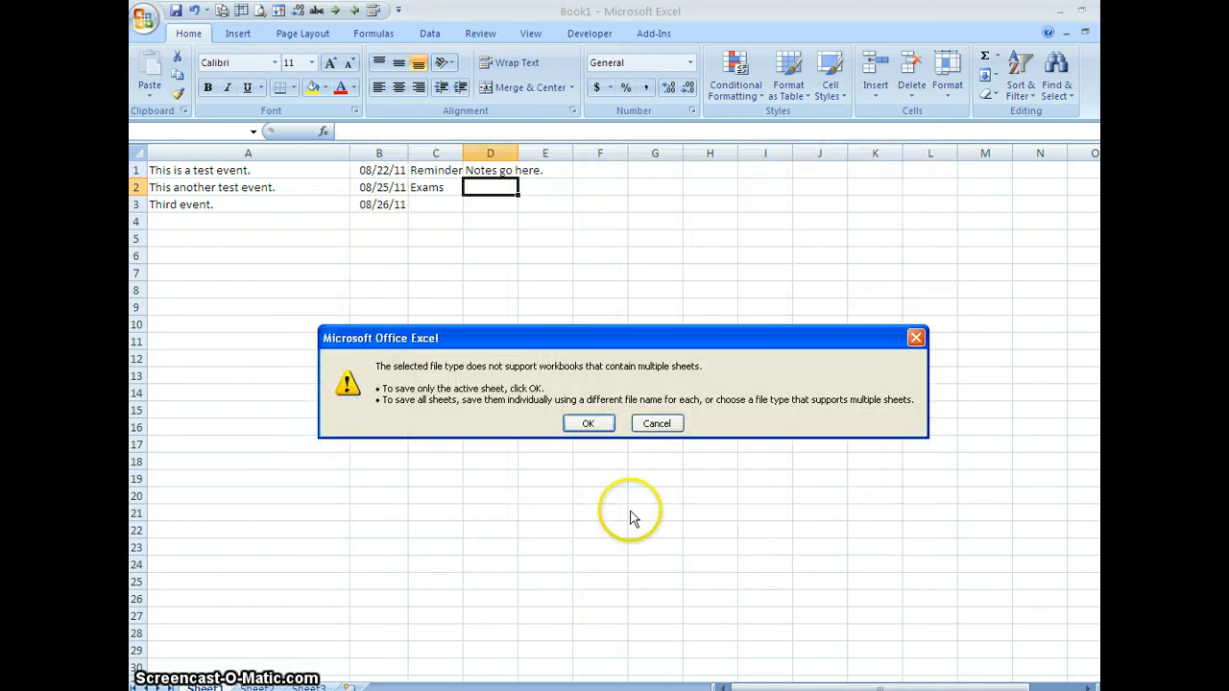
{"action": "left_click", "coordinate": [607, 428]}
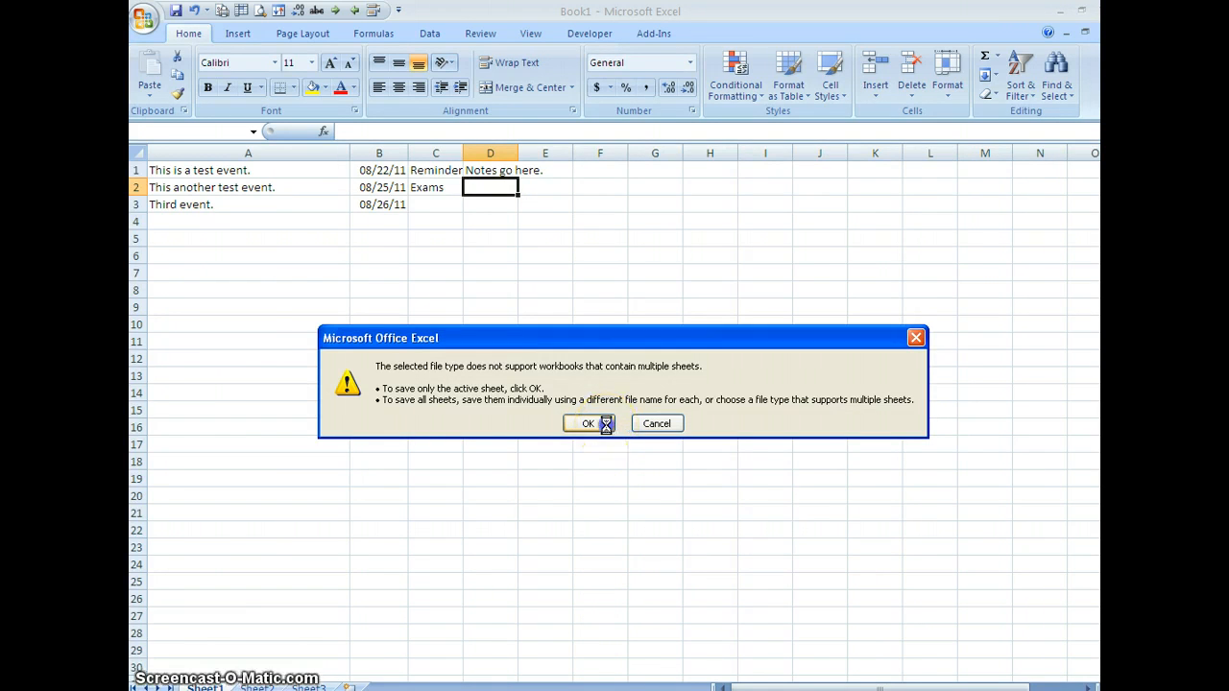
{"action": "left_click", "coordinate": [555, 437]}
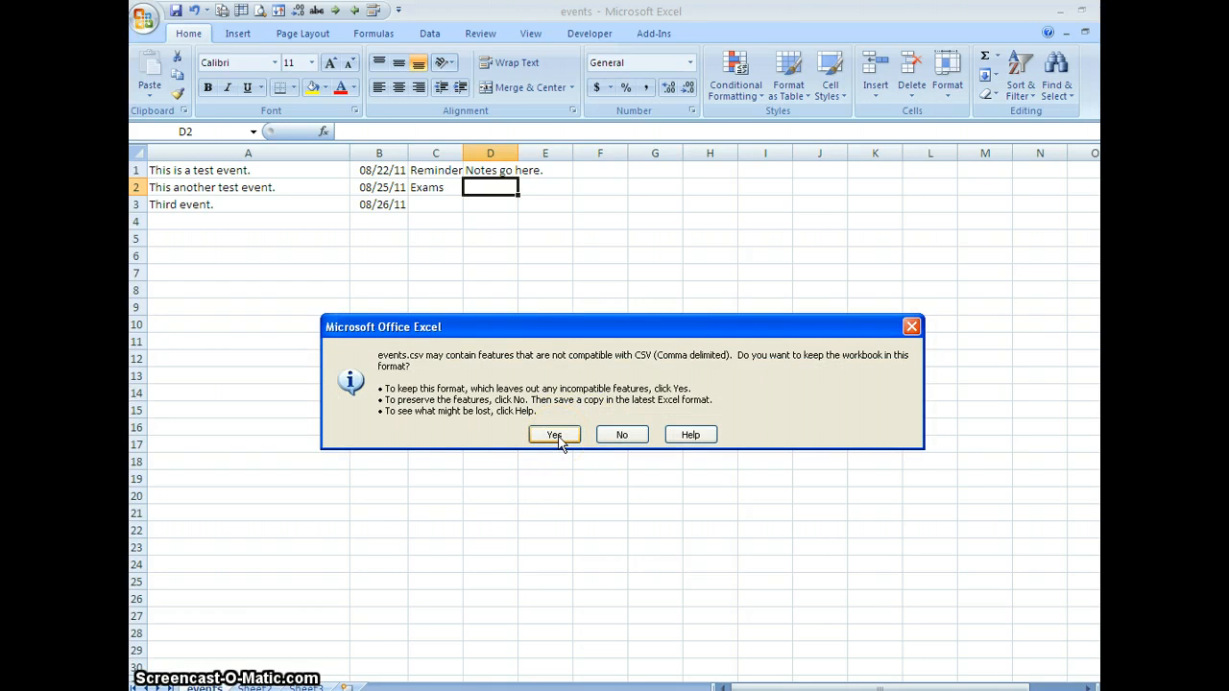
{"action": "left_click", "coordinate": [557, 434]}
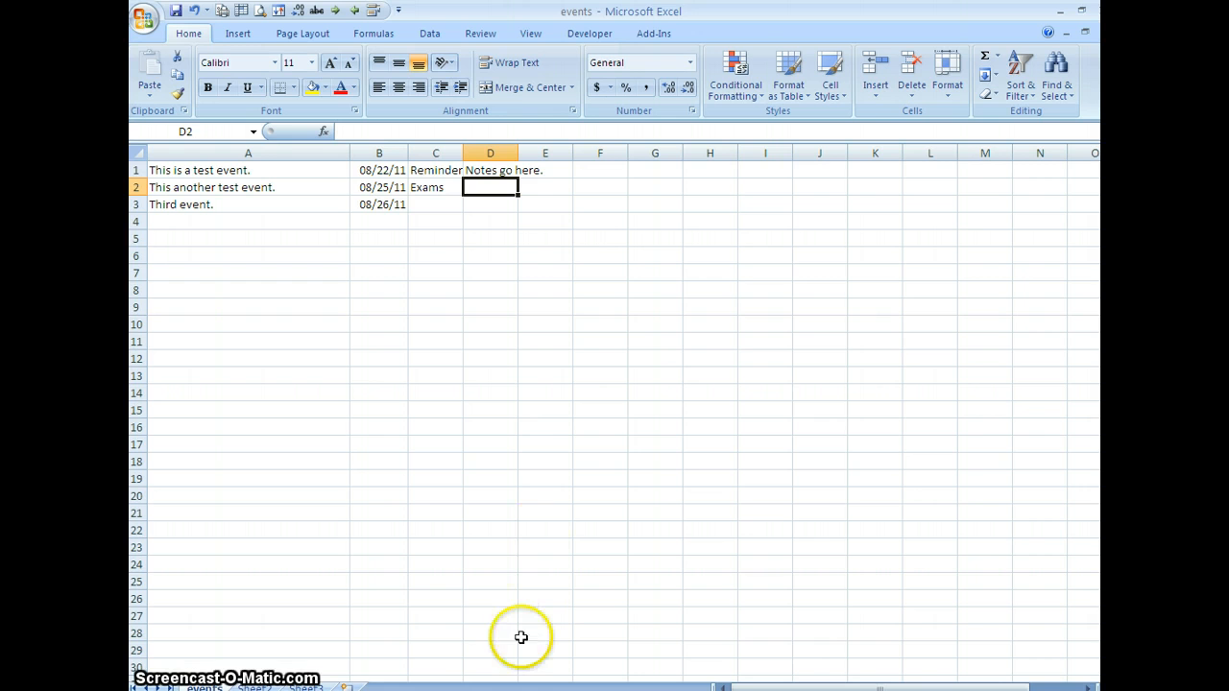
Switch to ANGEL Learning in Firefox and open the Calendar and Announcements import for the course 2011SP:PSY 111,400
{"action": "left_click", "coordinate": [587, 689]}
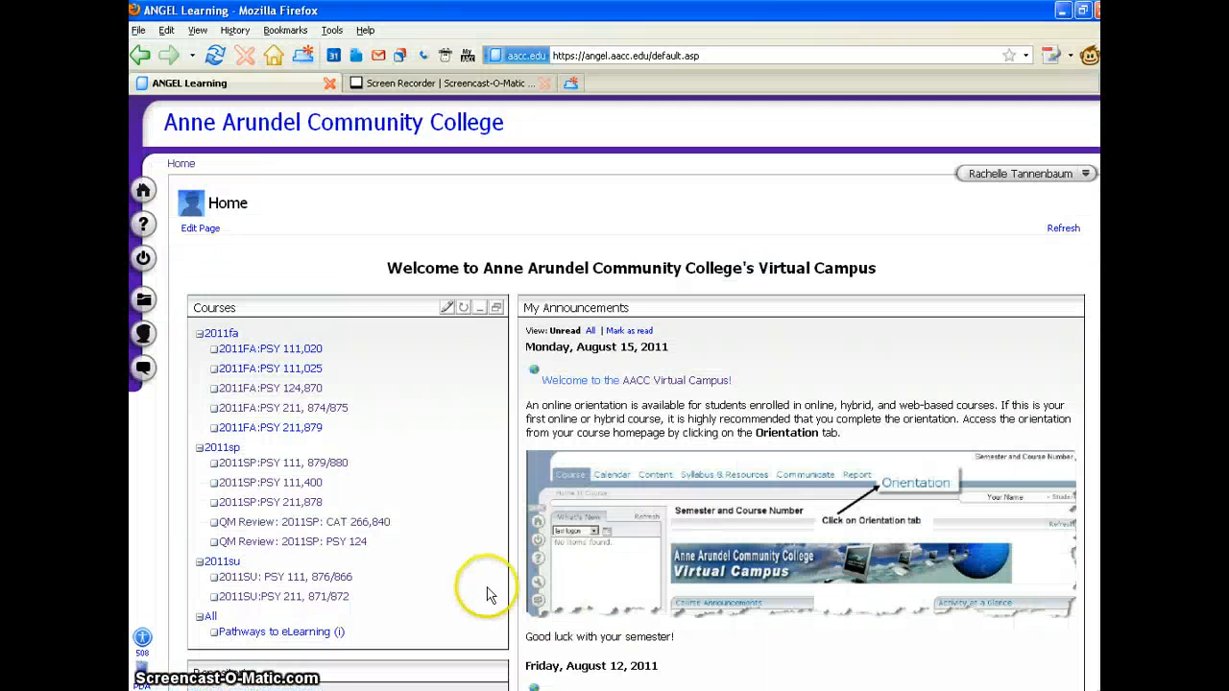
{"action": "left_click", "coordinate": [316, 488]}
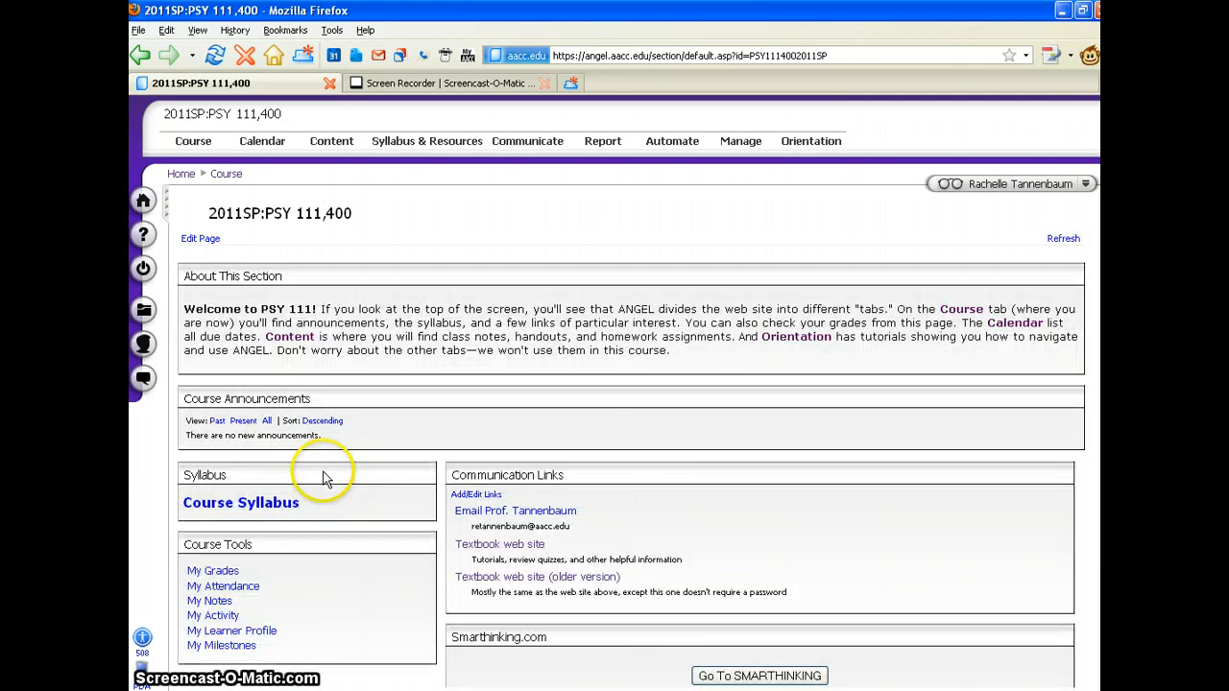
{"action": "left_click", "coordinate": [745, 142]}
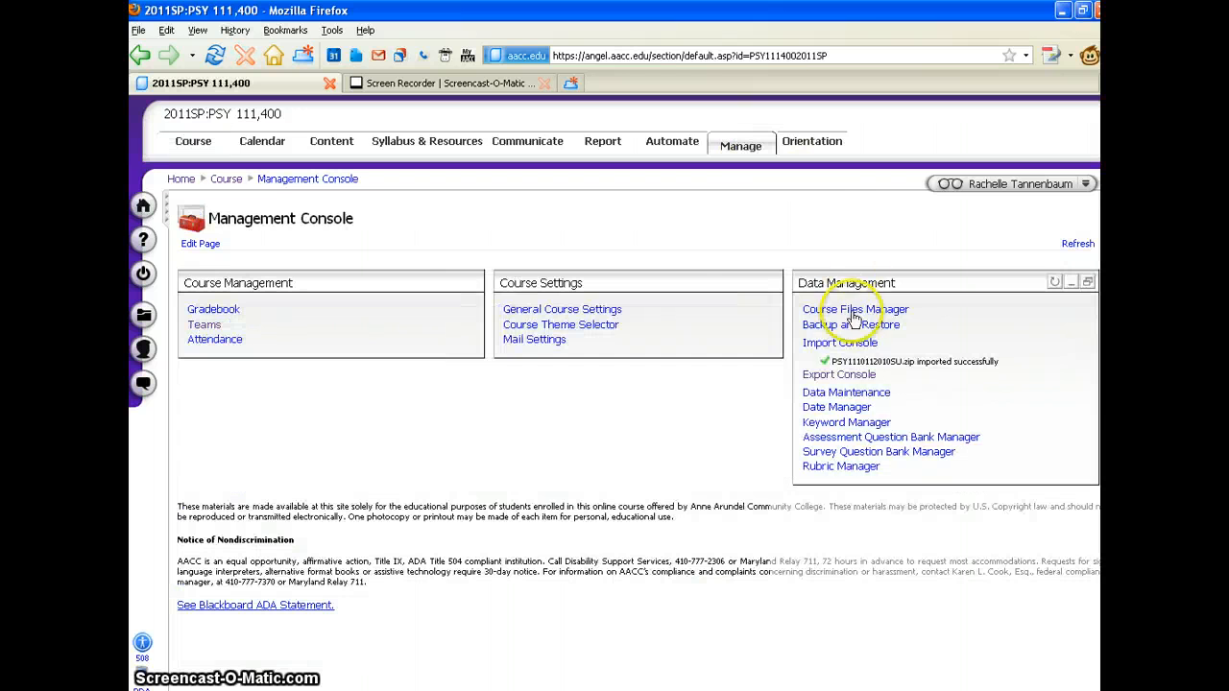
{"action": "left_click", "coordinate": [848, 345]}
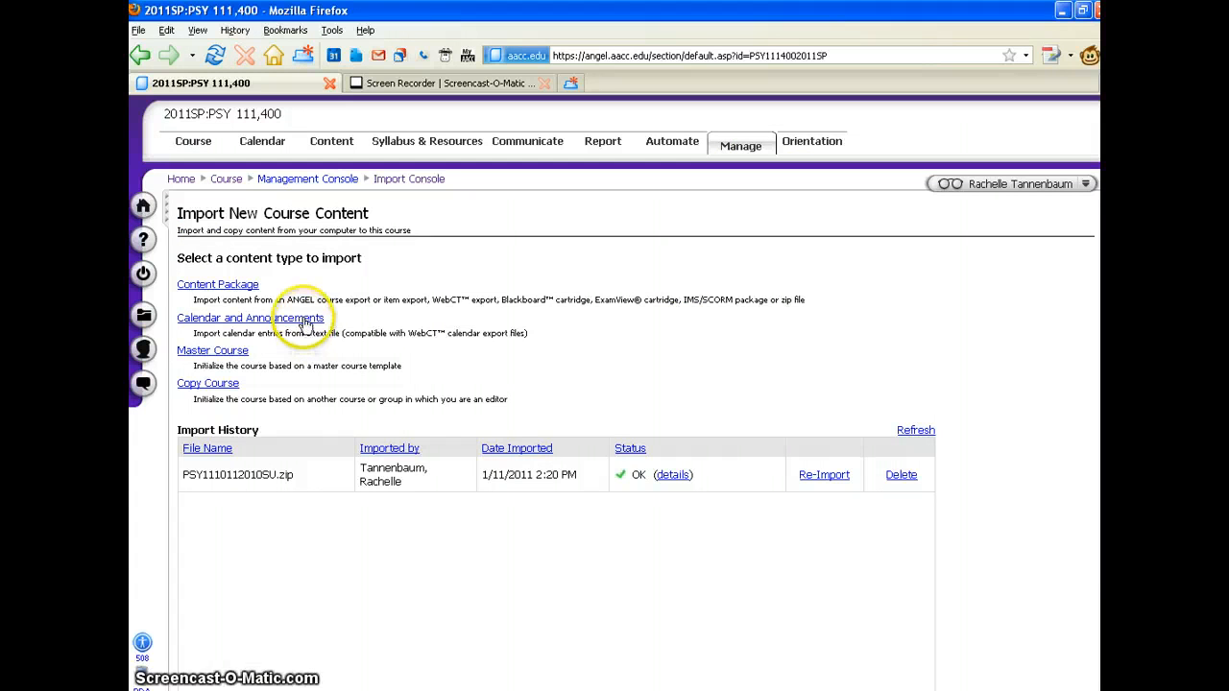
{"action": "left_click", "coordinate": [305, 320]}
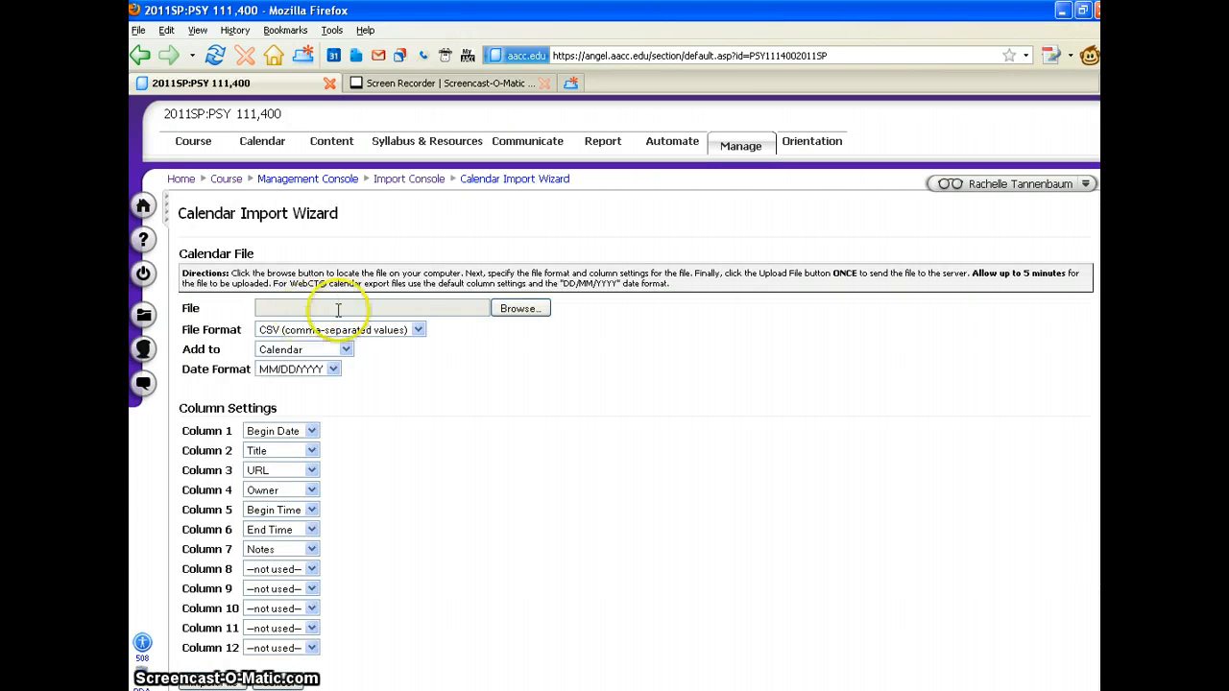
Choose the events file from My Documents as the calendar file to import
{"action": "left_click", "coordinate": [534, 309]}
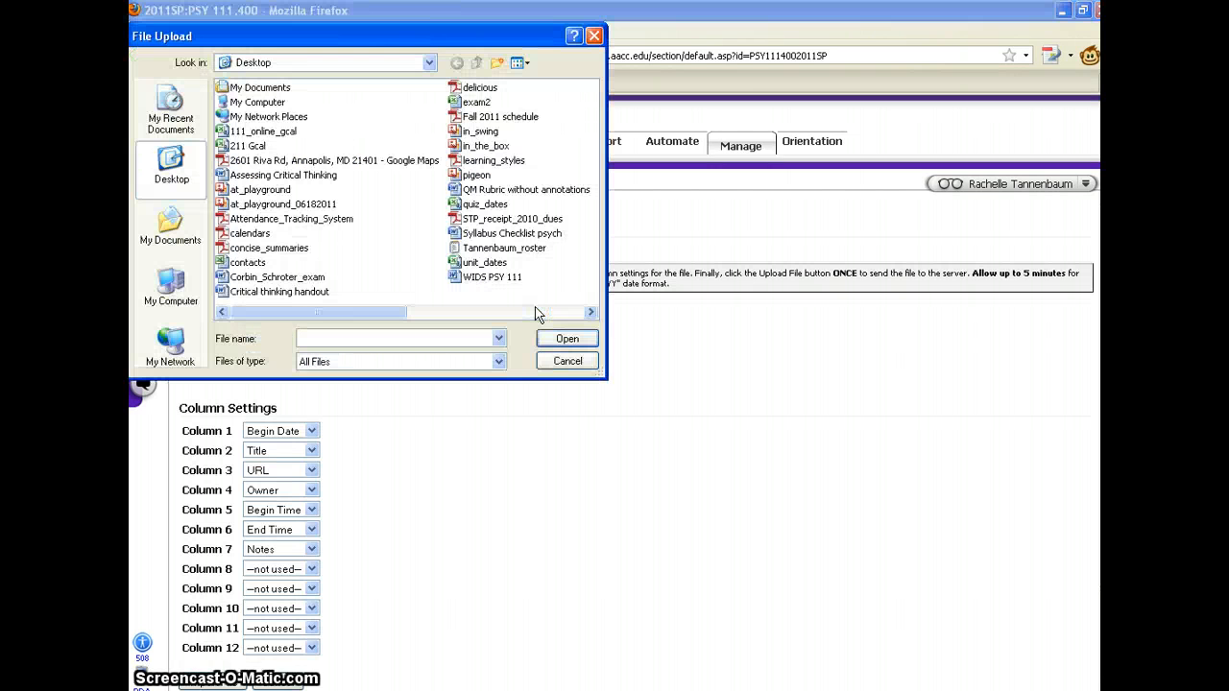
{"action": "left_click", "coordinate": [172, 230]}
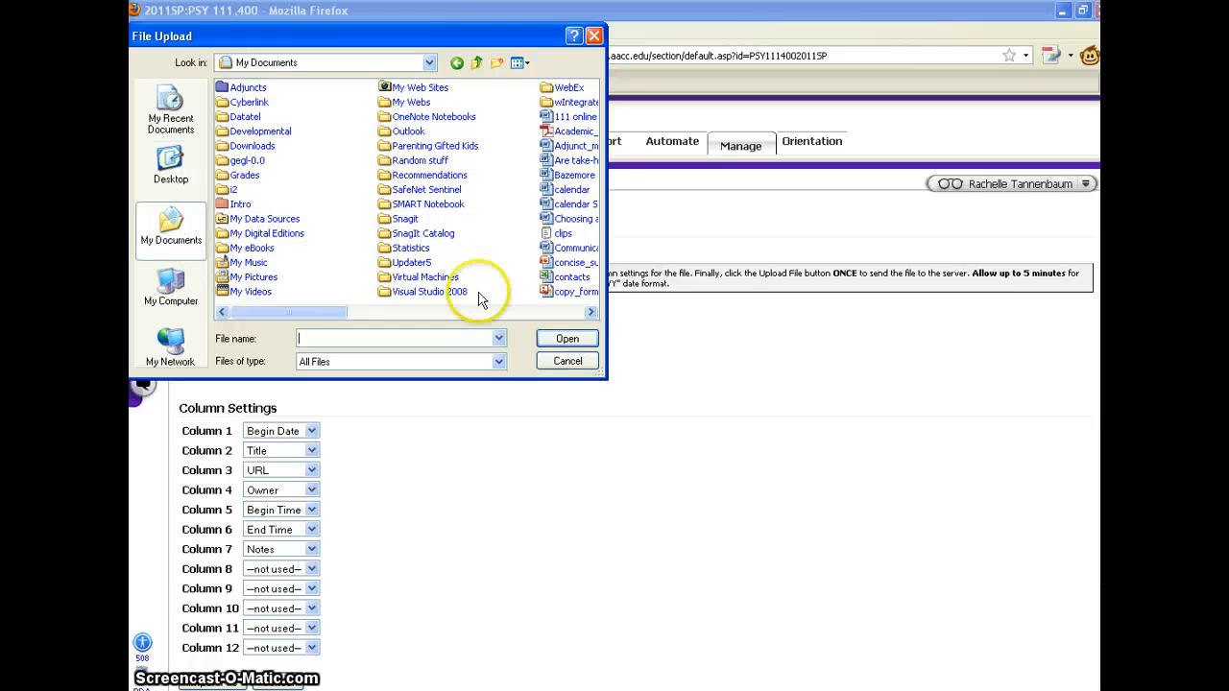
{"action": "left_click", "coordinate": [547, 311]}
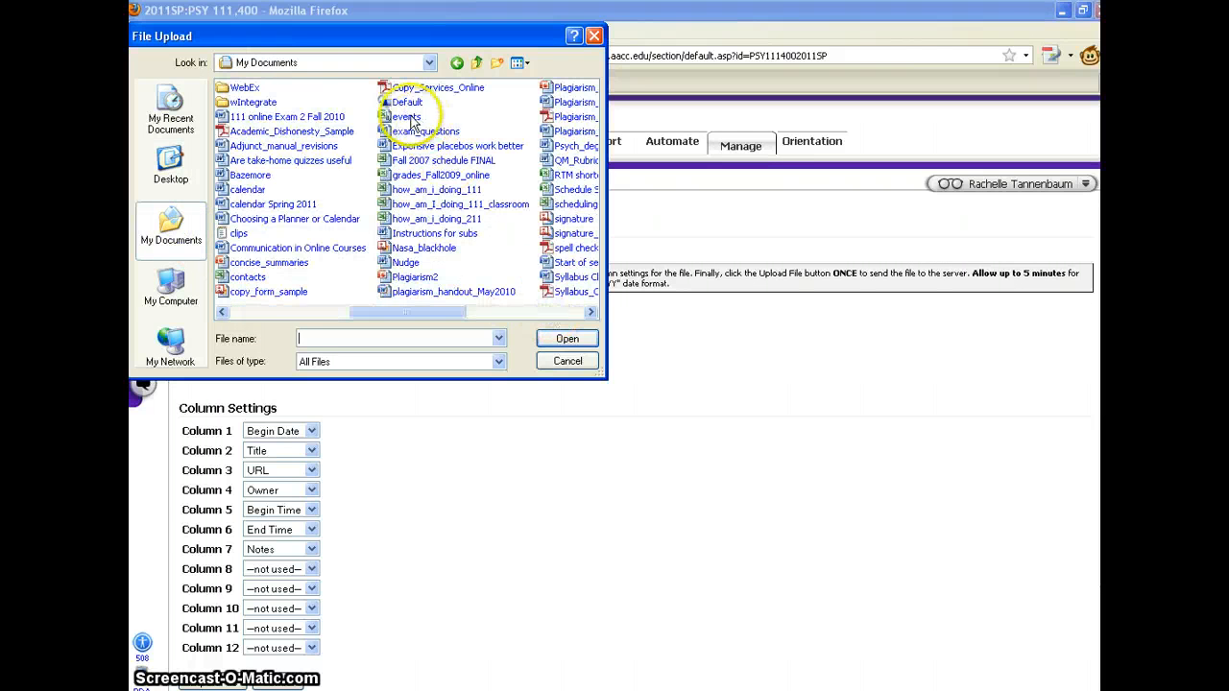
{"action": "left_click", "coordinate": [406, 117]}
{"action": "left_click", "coordinate": [557, 340]}
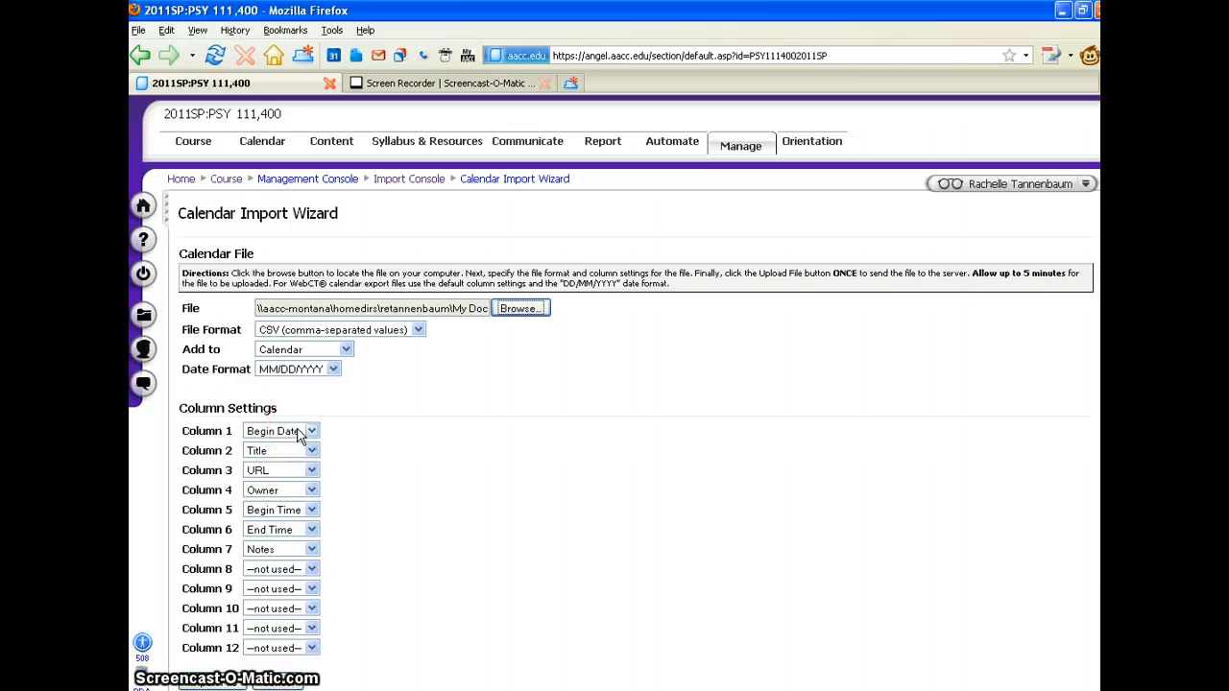
Check the spreadsheet's column order in Excel and map import columns 1 to 4 to Title, Begin Date, Category and Notes
{"action": "key", "text": "alt+Tab"}
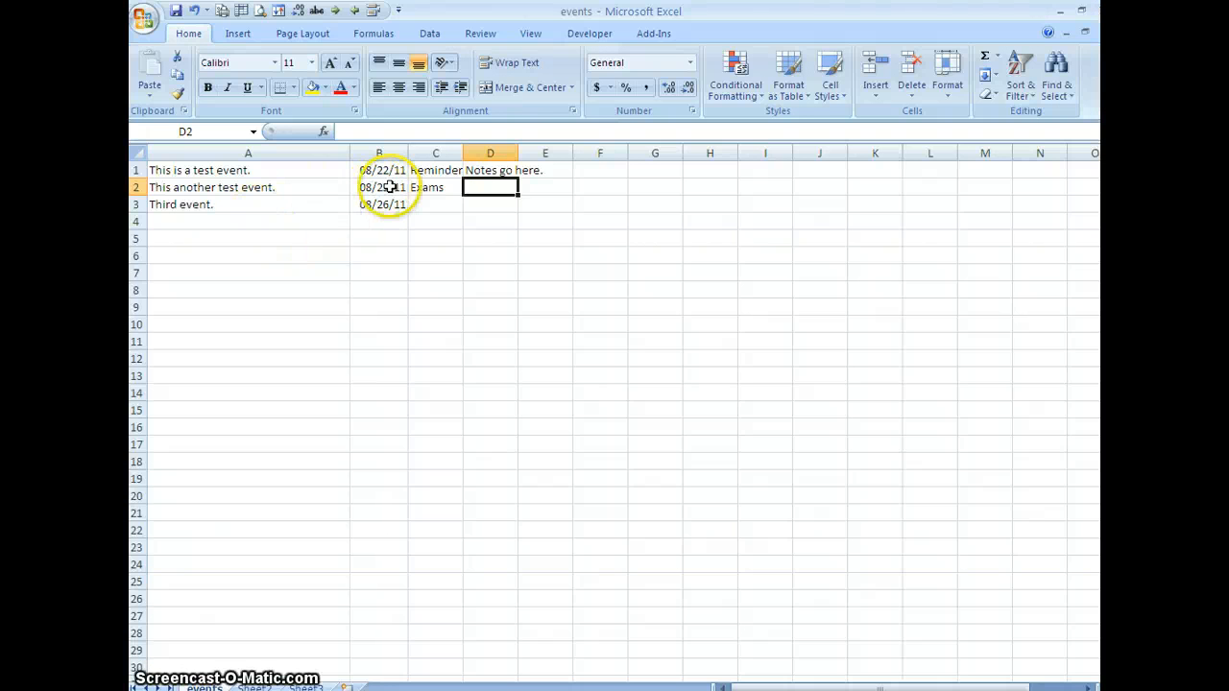
{"action": "key", "text": "alt+Tab"}
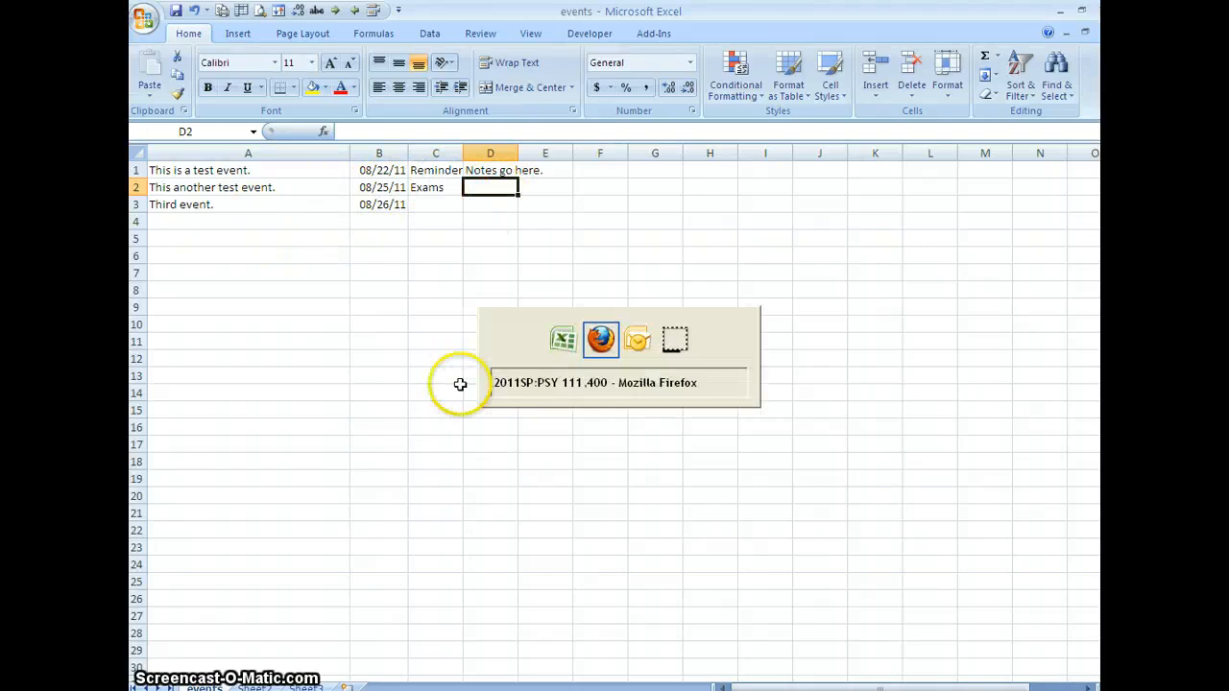
{"action": "left_click", "coordinate": [288, 432]}
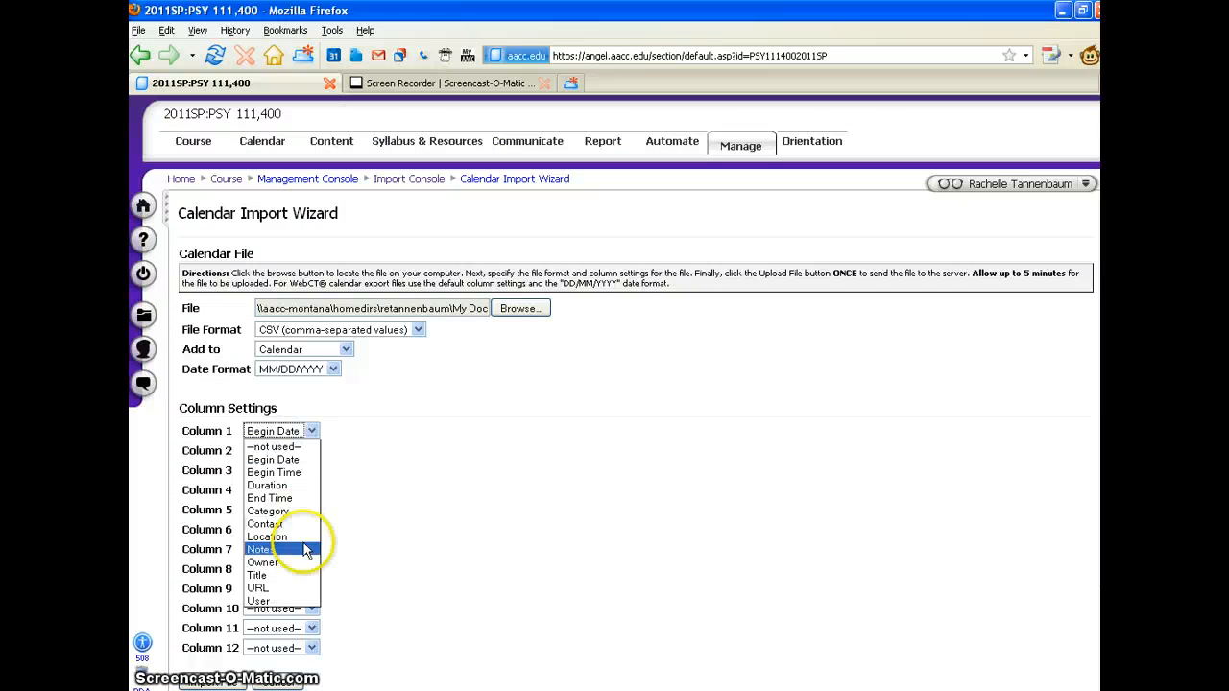
{"action": "left_click", "coordinate": [301, 574]}
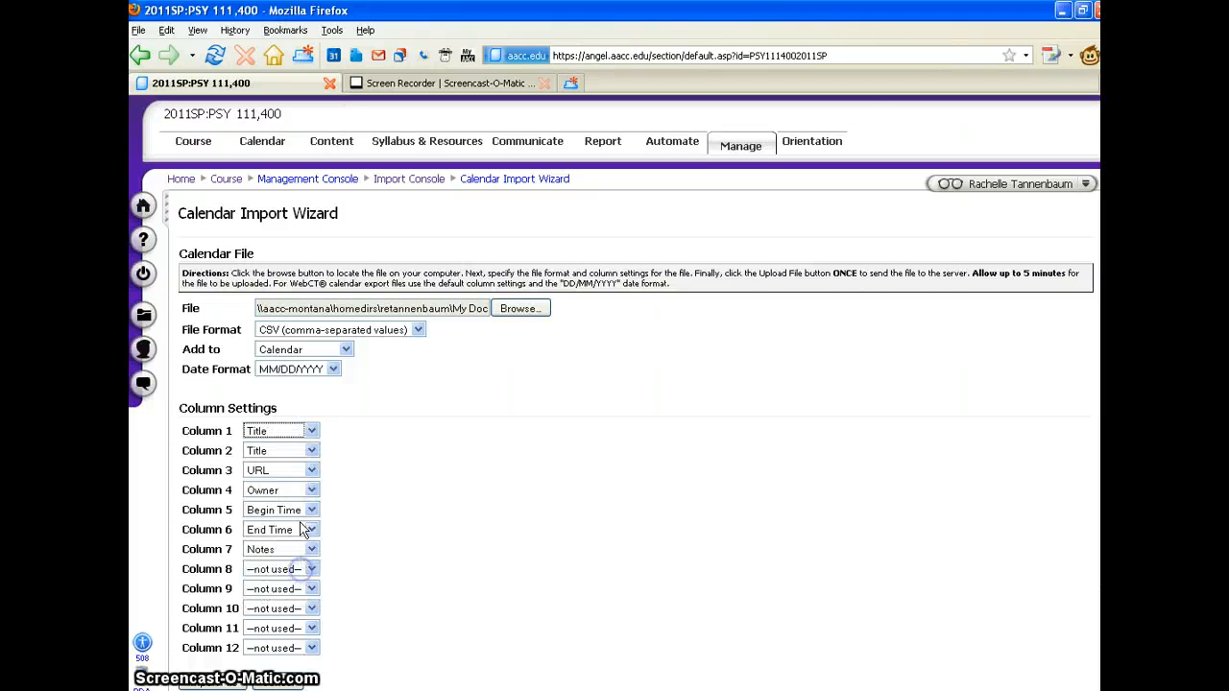
{"action": "left_click", "coordinate": [298, 451]}
{"action": "left_click", "coordinate": [278, 479]}
{"action": "left_click", "coordinate": [288, 469]}
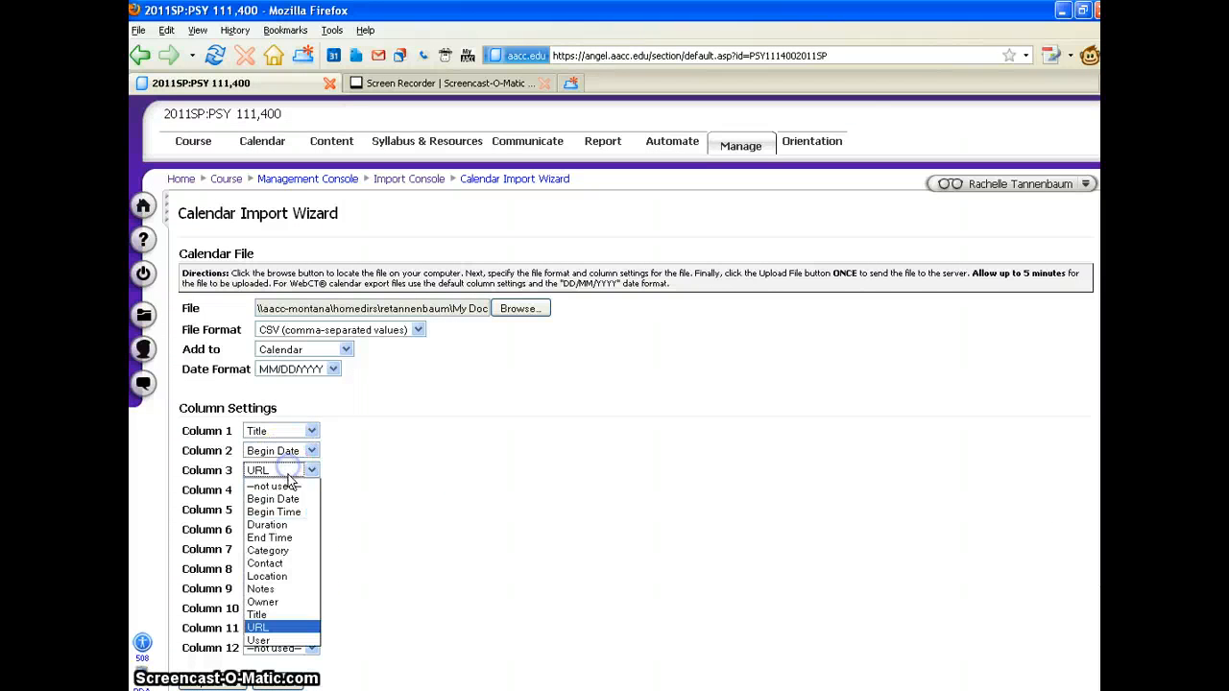
{"action": "left_click", "coordinate": [278, 550]}
{"action": "left_click", "coordinate": [288, 489]}
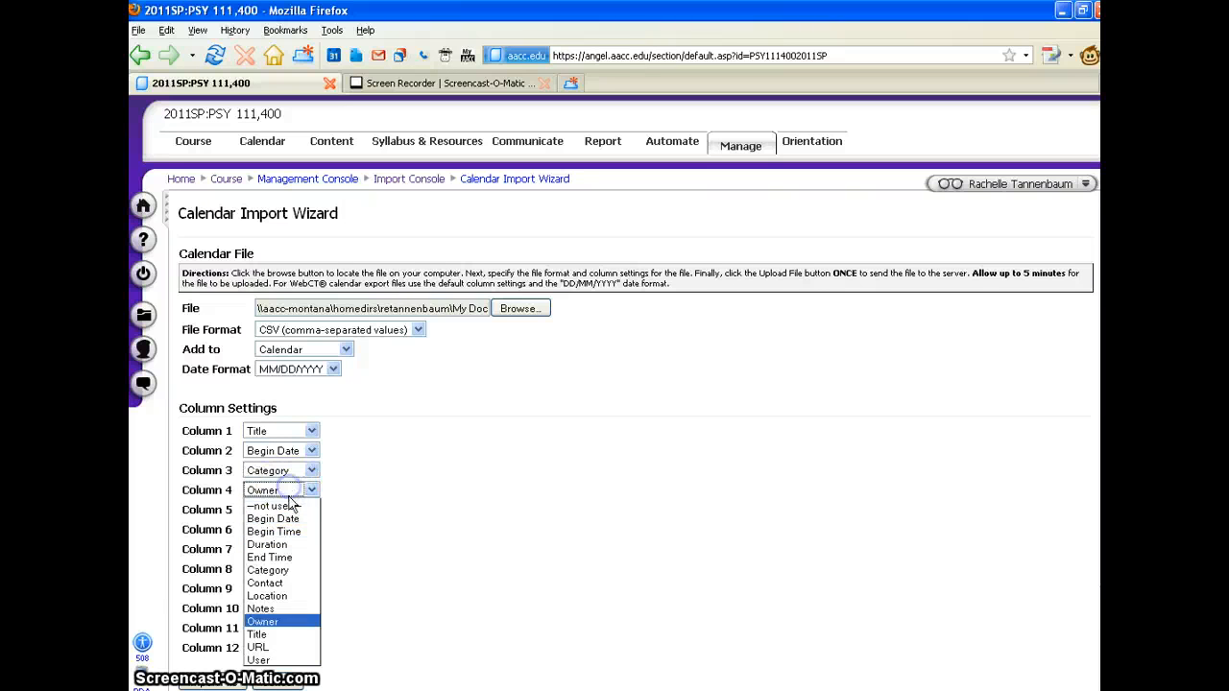
{"action": "left_click", "coordinate": [274, 608]}
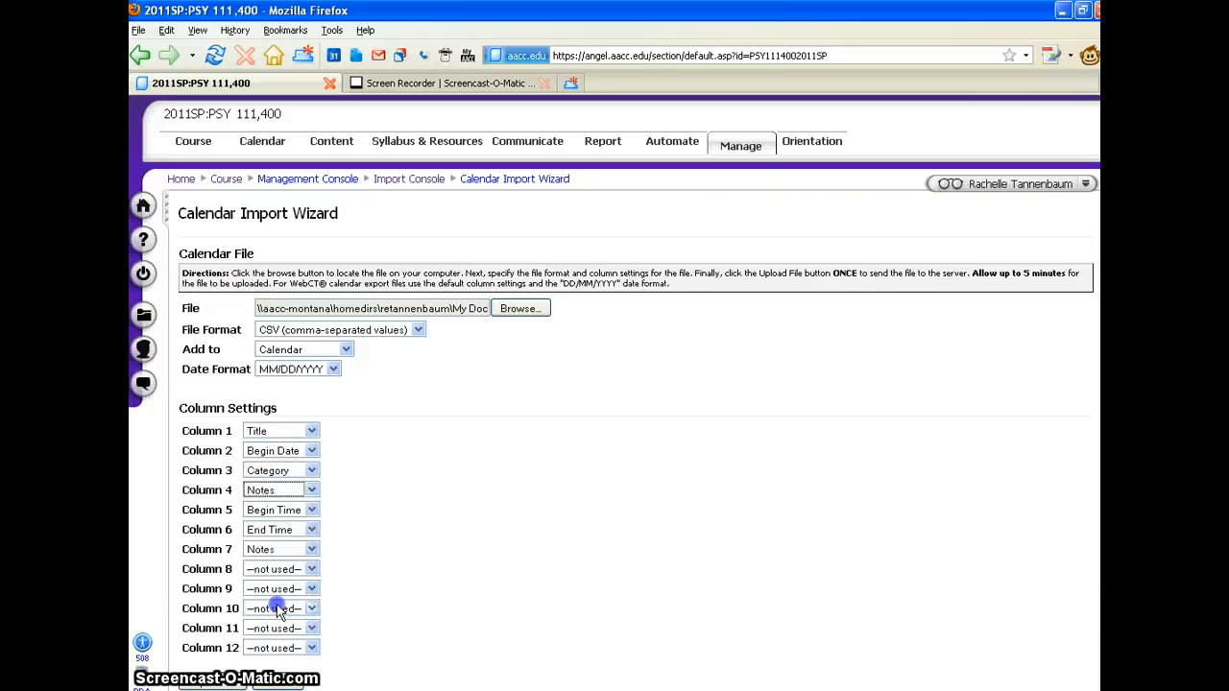
Set import columns 5, 6 and 7 to not used and import the calendar file
{"action": "left_click", "coordinate": [281, 513]}
{"action": "left_click", "coordinate": [273, 525]}
{"action": "left_click", "coordinate": [280, 529]}
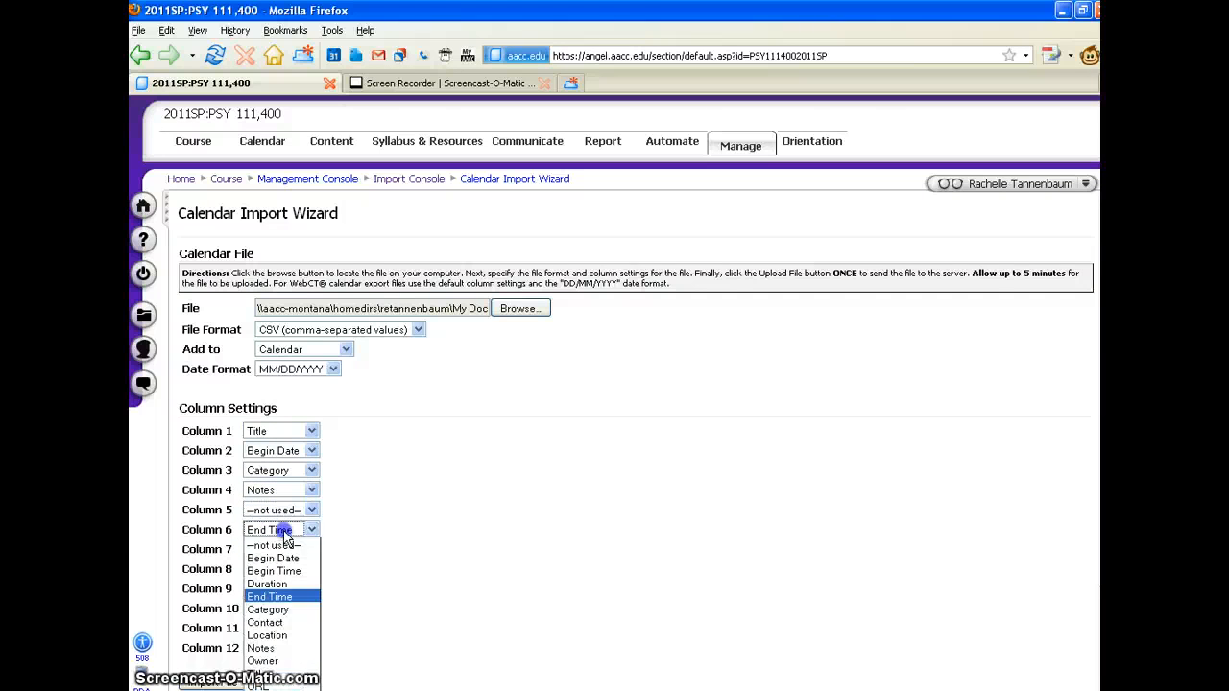
{"action": "left_click", "coordinate": [278, 544]}
{"action": "left_click", "coordinate": [284, 549]}
{"action": "left_click", "coordinate": [276, 568]}
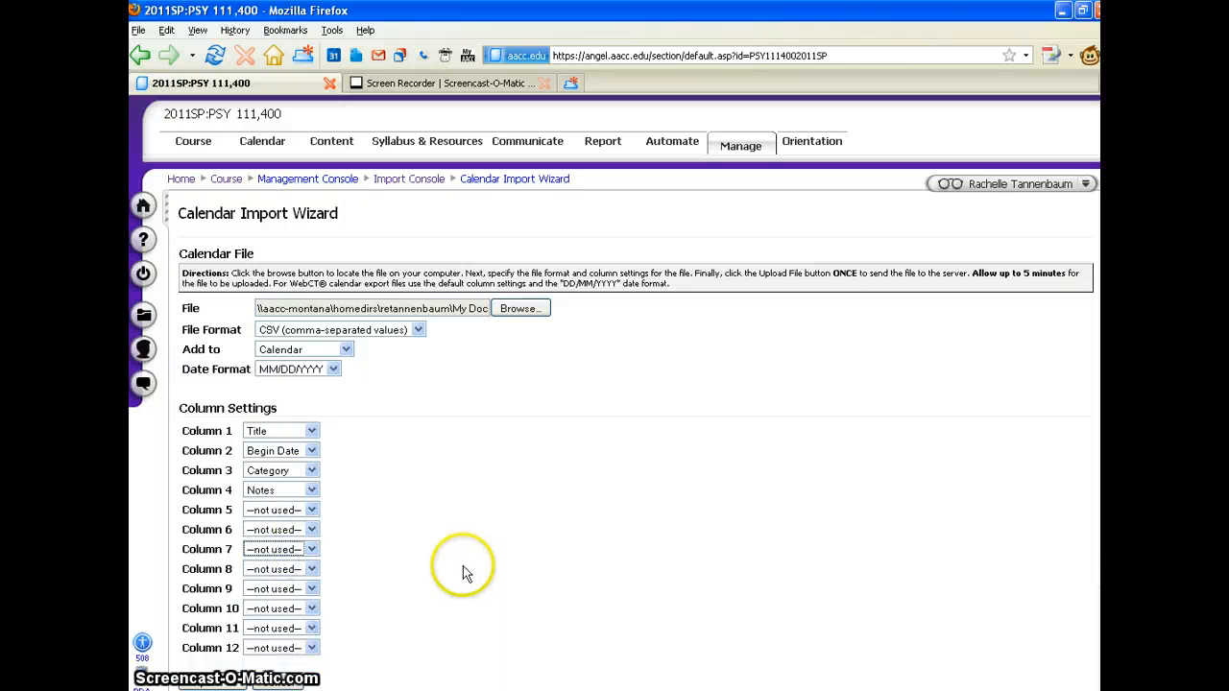
{"action": "left_click", "coordinate": [230, 677]}
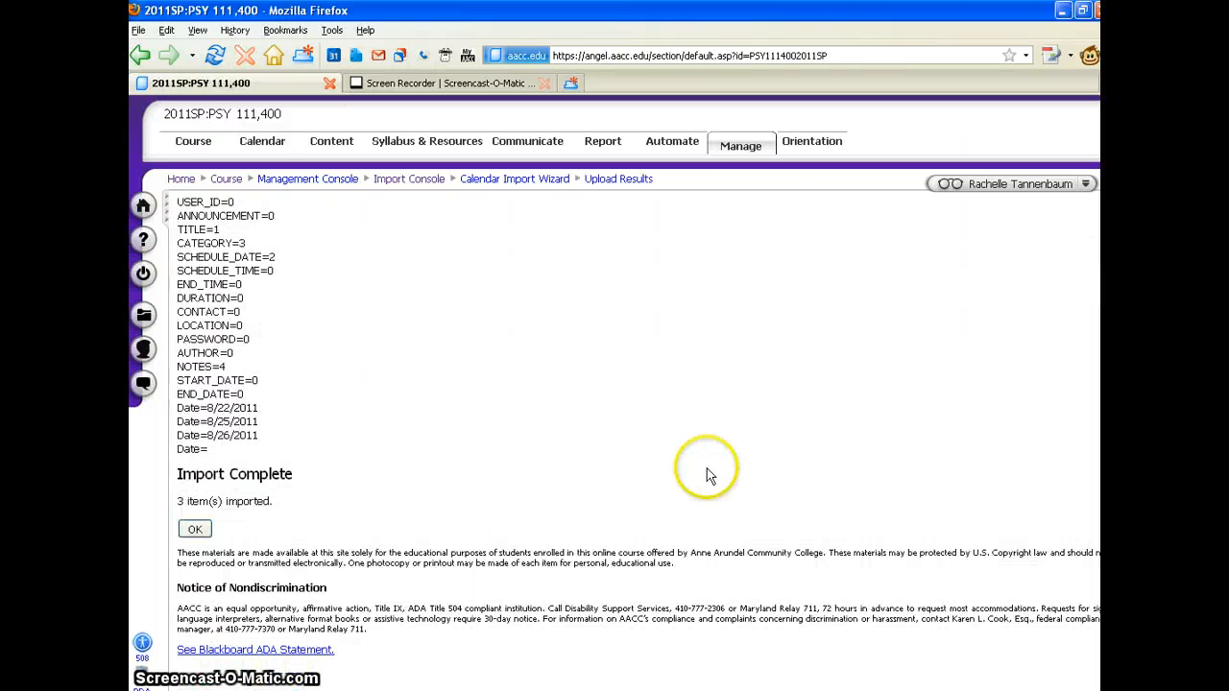
{"action": "left_click", "coordinate": [195, 529]}
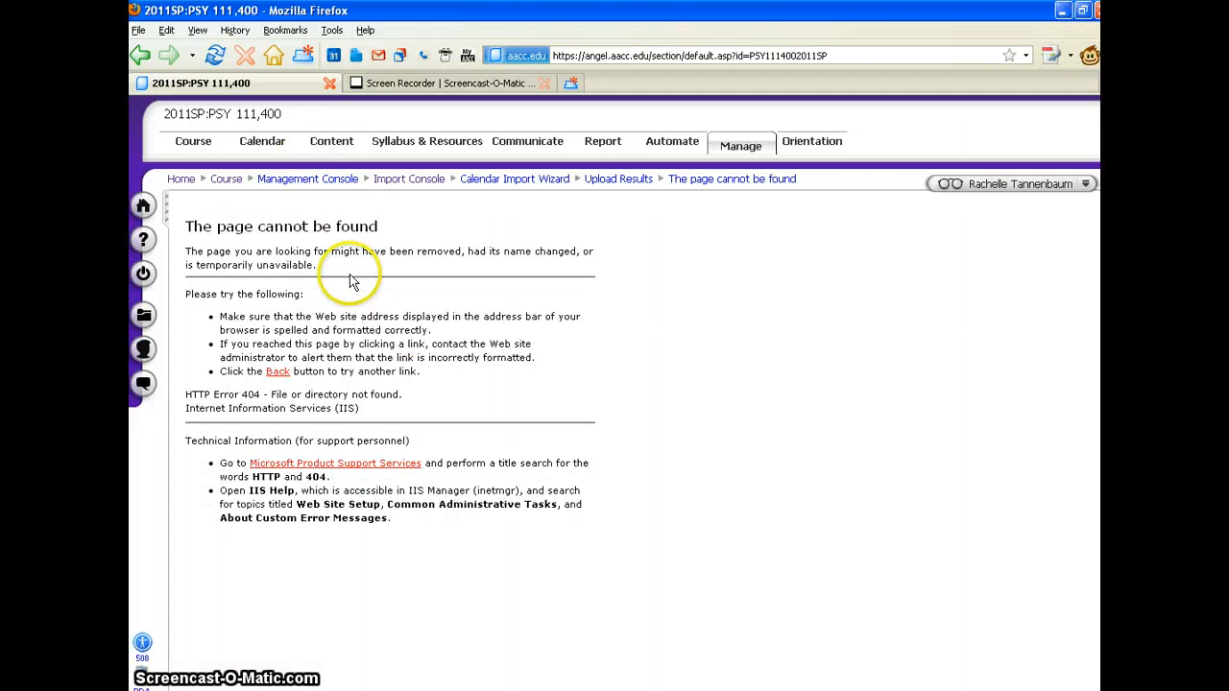
Open the course calendar and view the details of the August 22 entry "This is a test event."
{"action": "left_click", "coordinate": [262, 141]}
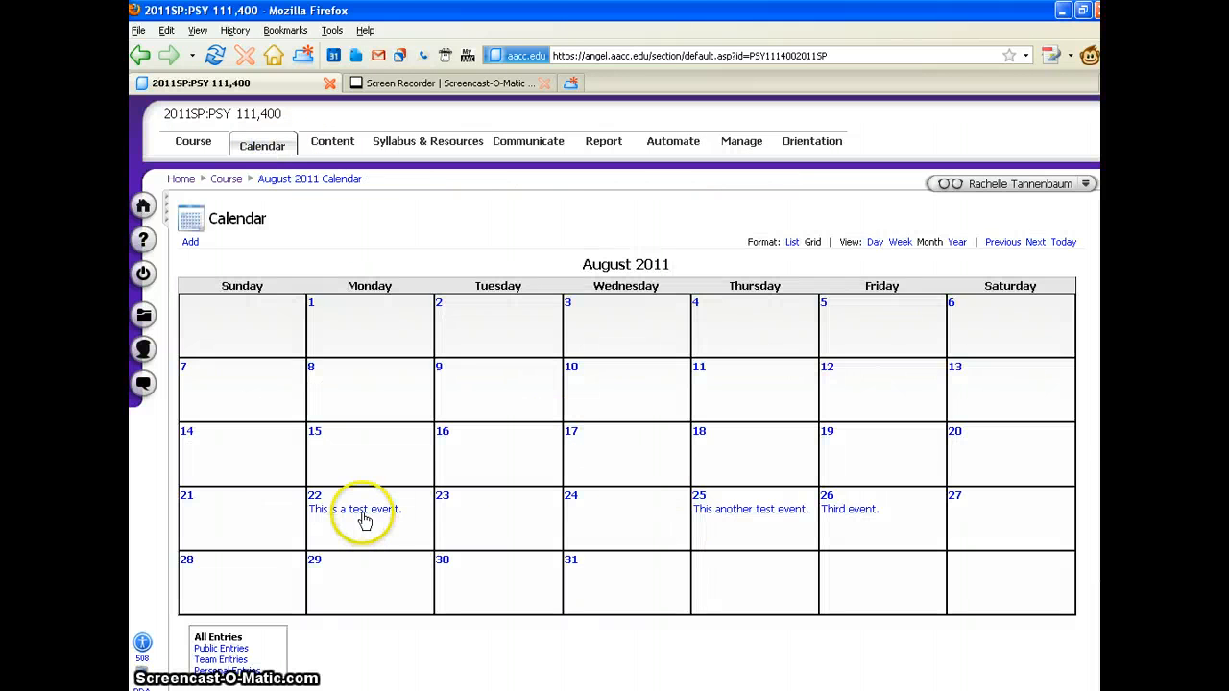
{"action": "left_click", "coordinate": [364, 516]}
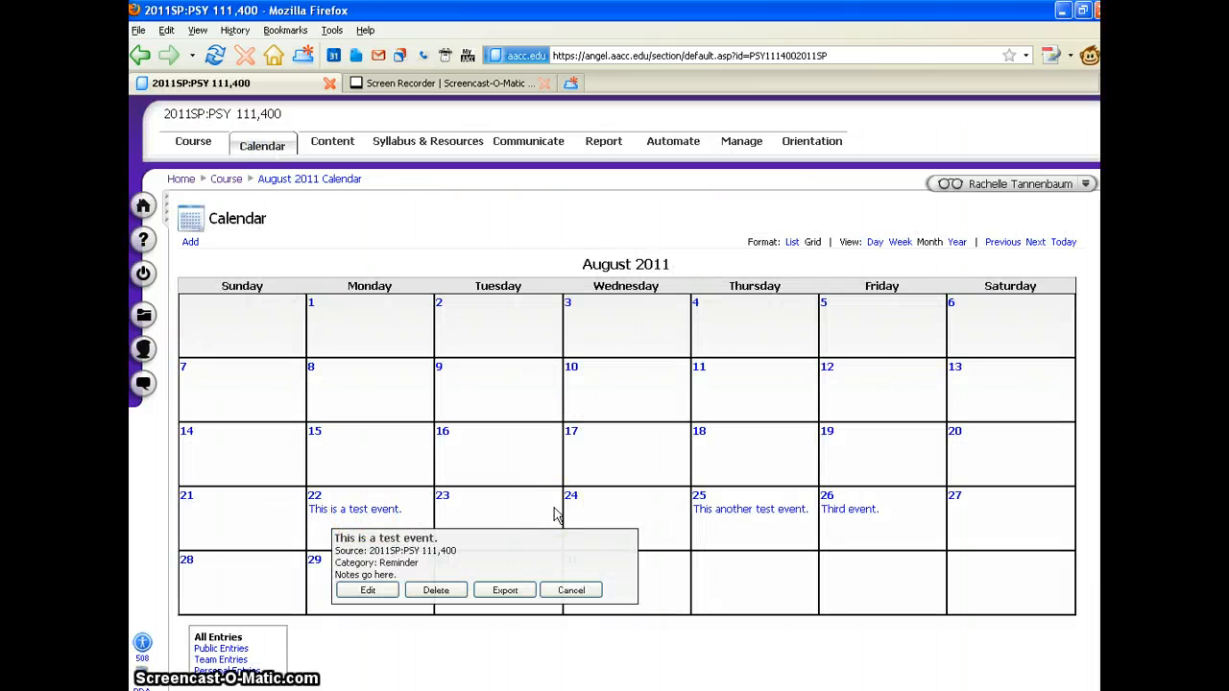